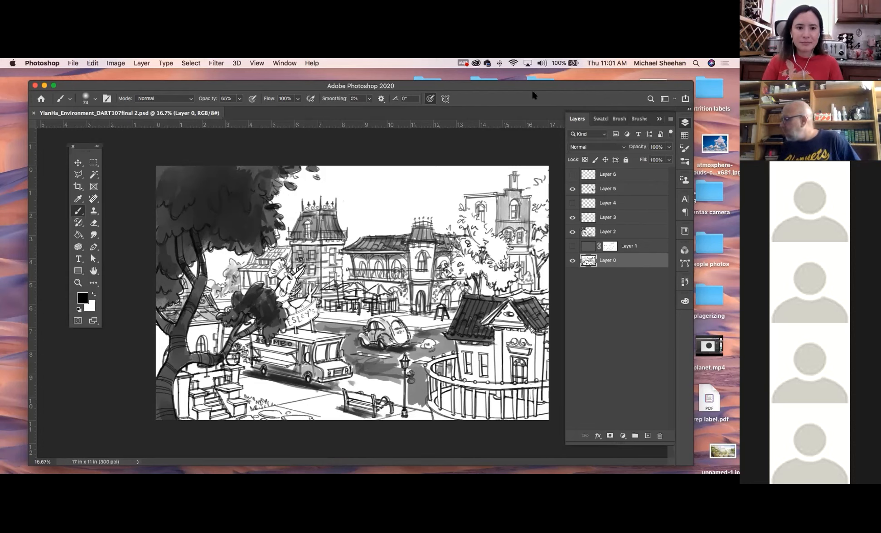
Add a new layer directly above Layer 0 and name it gray
{"action": "left_click", "coordinate": [655, 249]}
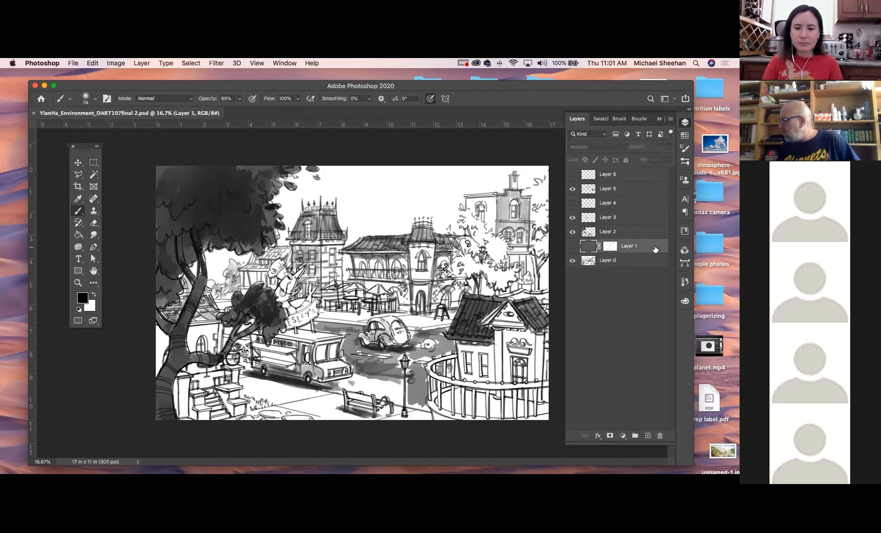
{"action": "left_click", "coordinate": [637, 263]}
{"action": "left_click", "coordinate": [648, 435]}
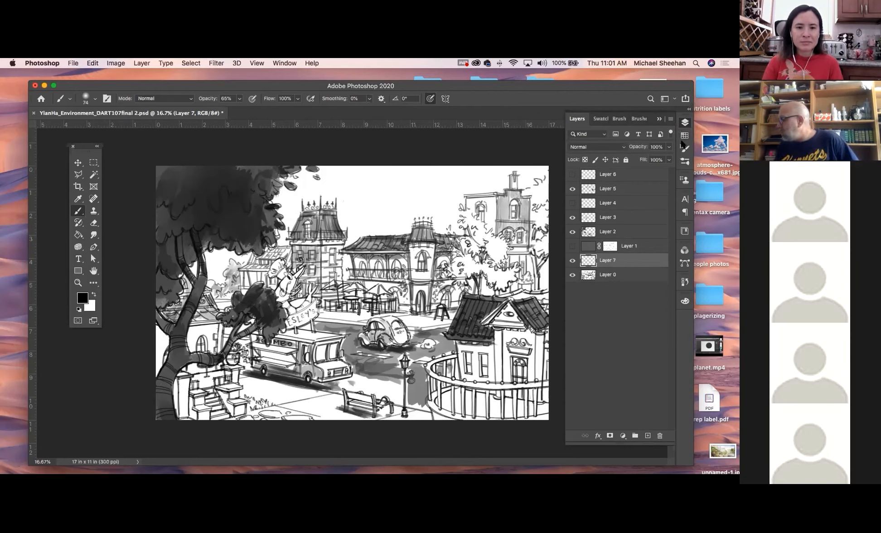
{"action": "double_click", "coordinate": [607, 260]}
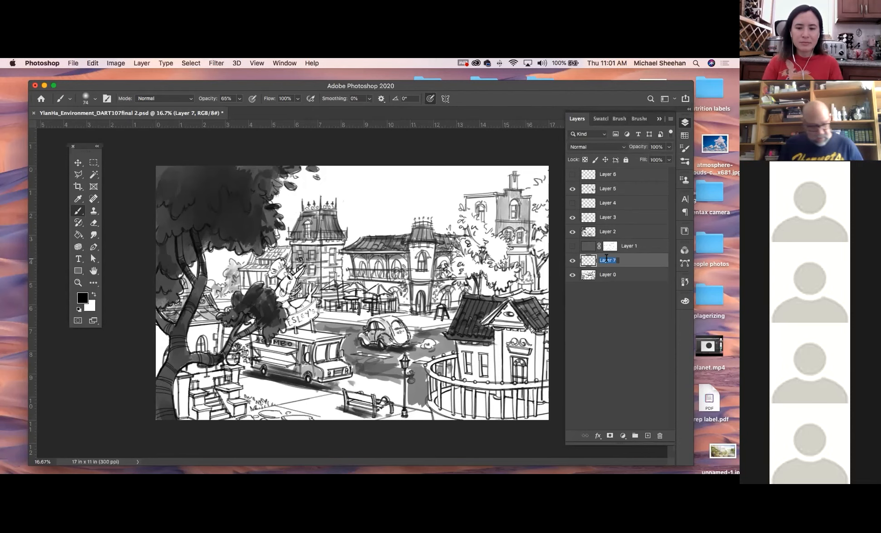
{"action": "type", "text": "g"}
{"action": "key", "text": "Return"}
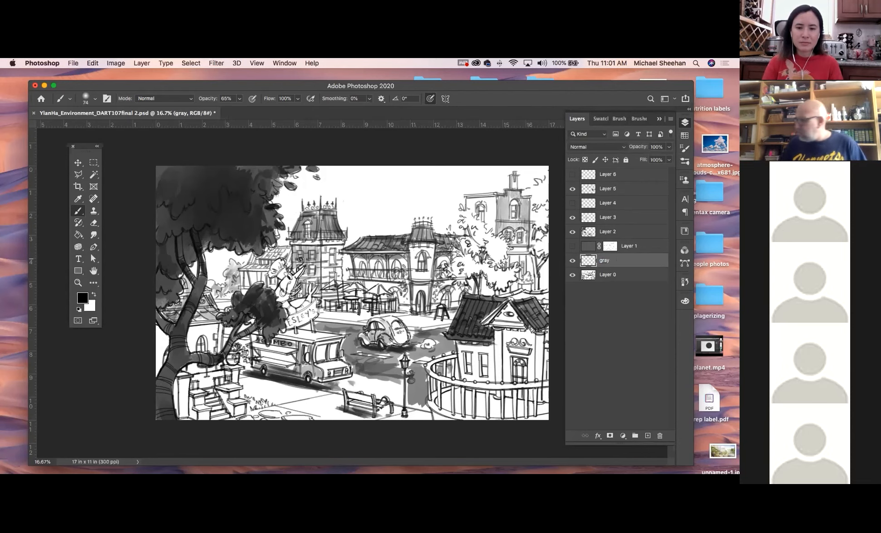
Fill the gray layer with a medium-dark gray picked from the Grayscale swatches
{"action": "left_click", "coordinate": [684, 135]}
{"action": "left_click_drag", "start_coordinate": [496, 87], "coordinate": [462, 80]}
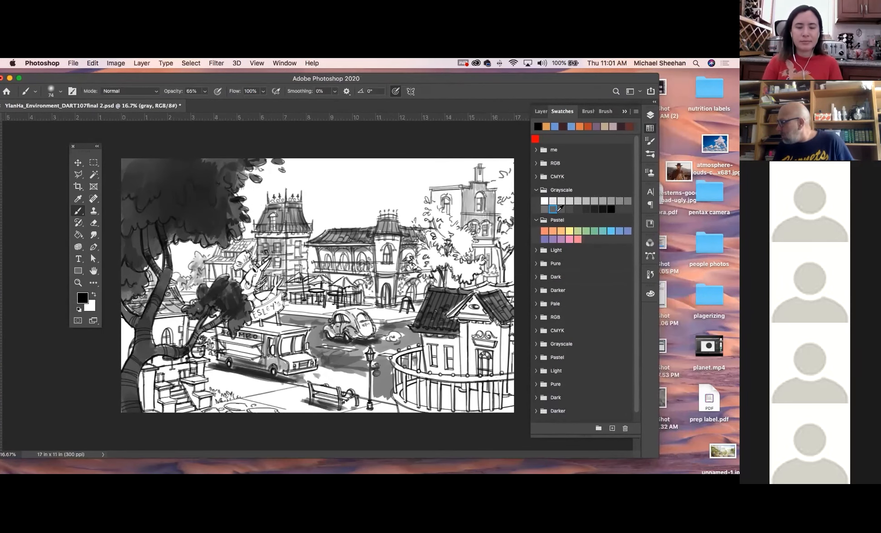
{"action": "left_click", "coordinate": [603, 200]}
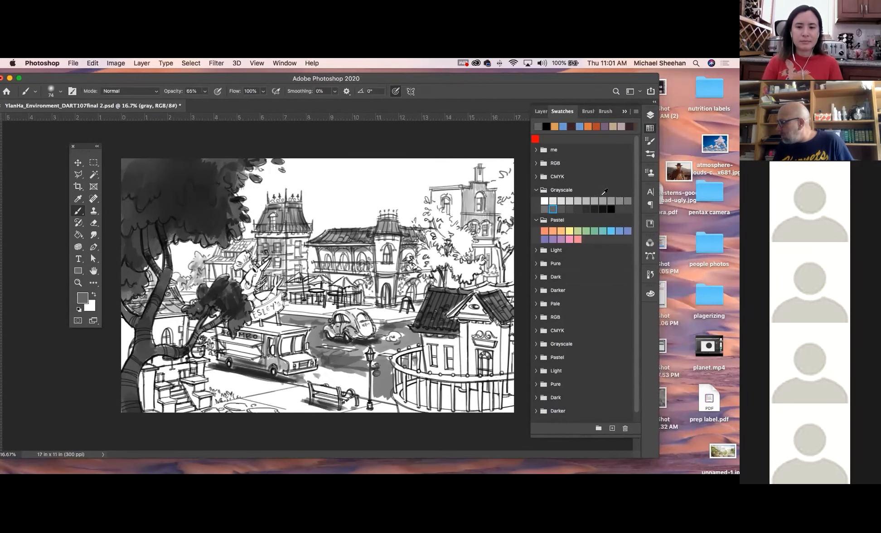
{"action": "left_click", "coordinate": [650, 116]}
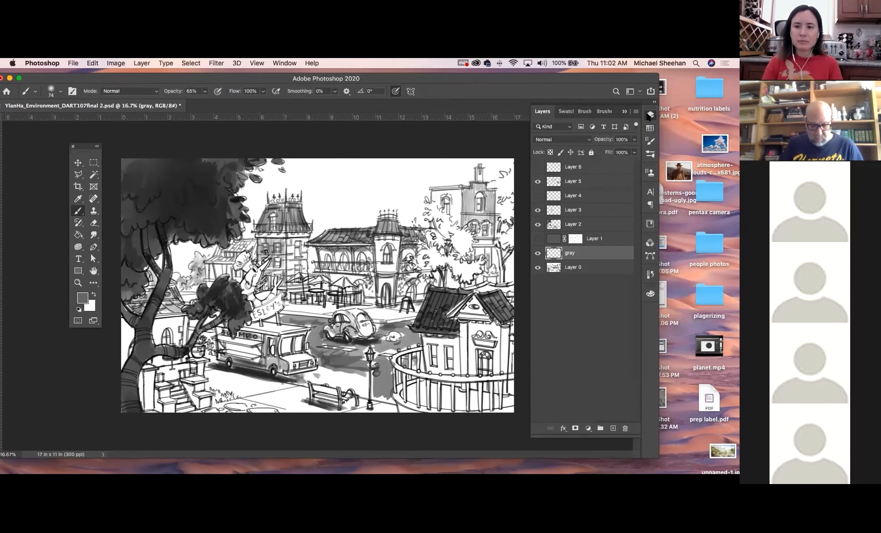
{"action": "key", "text": "alt+BackSpace"}
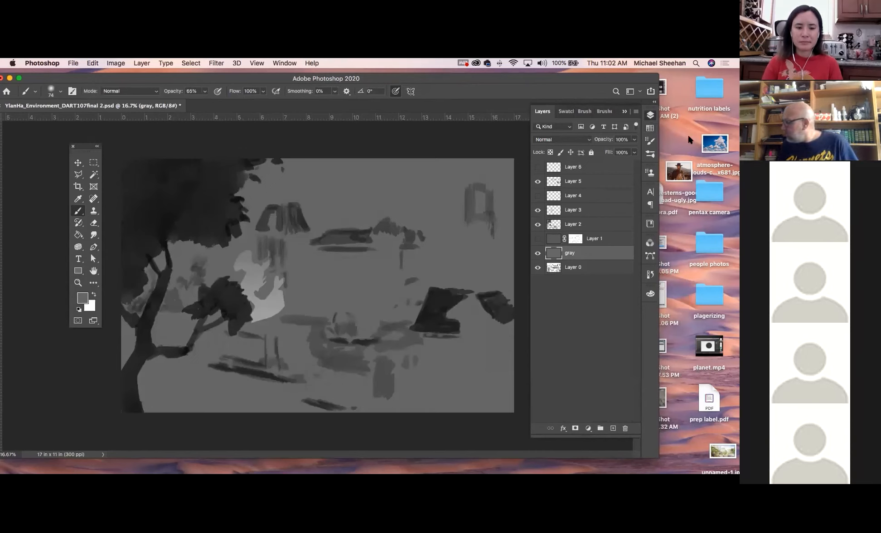
Set the gray layer's blending mode to Multiply and add a layer mask to it
{"action": "left_click", "coordinate": [572, 139]}
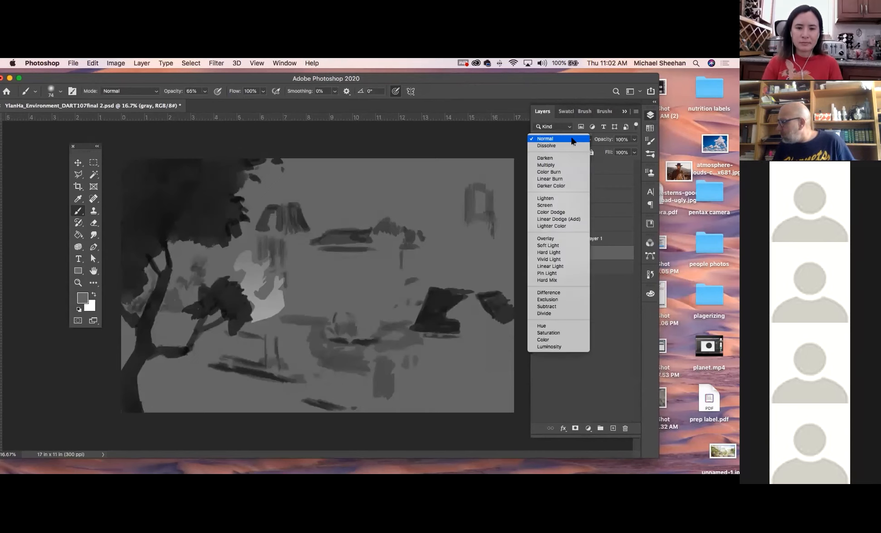
{"action": "left_click", "coordinate": [572, 166]}
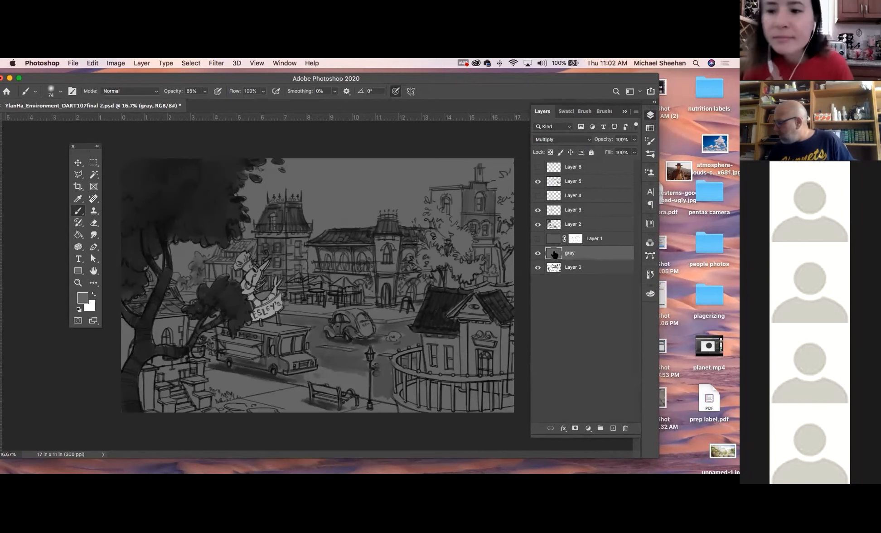
{"action": "left_click", "coordinate": [576, 428]}
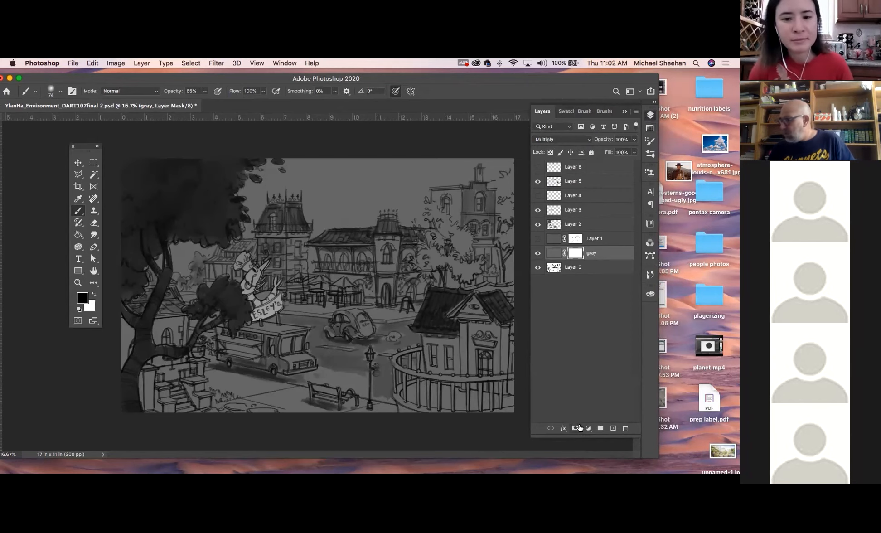
Paint black on the gray layer's mask at 33% brush opacity to reveal light around the café umbrellas and ground-floor arches
{"action": "left_click", "coordinate": [55, 93]}
{"action": "left_click", "coordinate": [61, 94]}
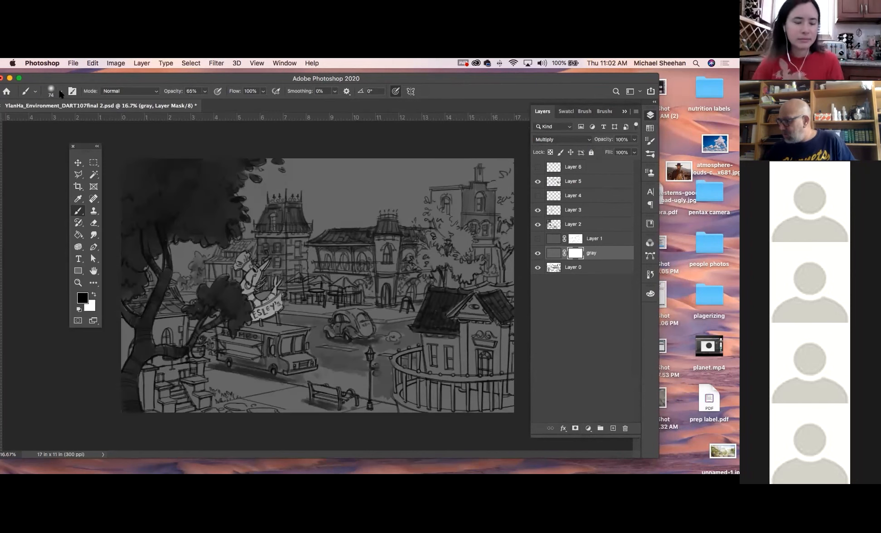
{"action": "left_click", "coordinate": [205, 91]}
{"action": "left_click_drag", "start_coordinate": [207, 101], "coordinate": [190, 104]}
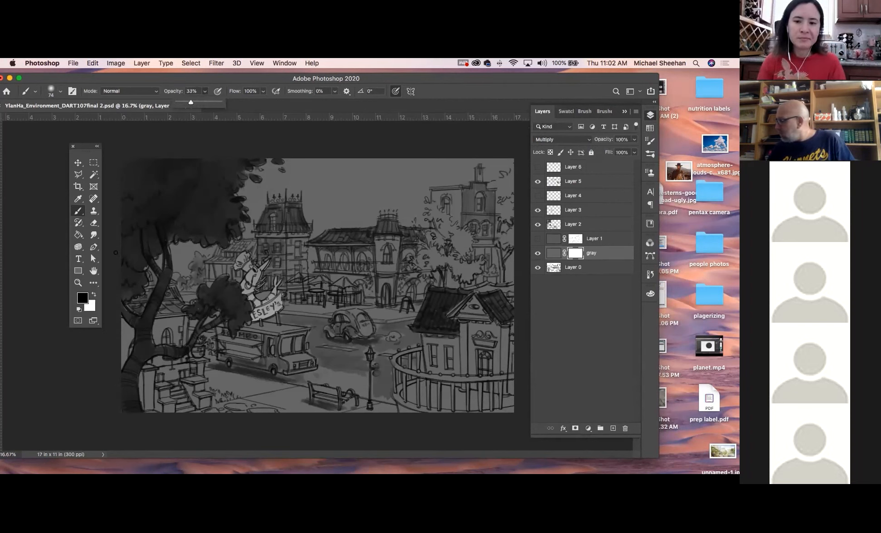
{"action": "left_click", "coordinate": [579, 252]}
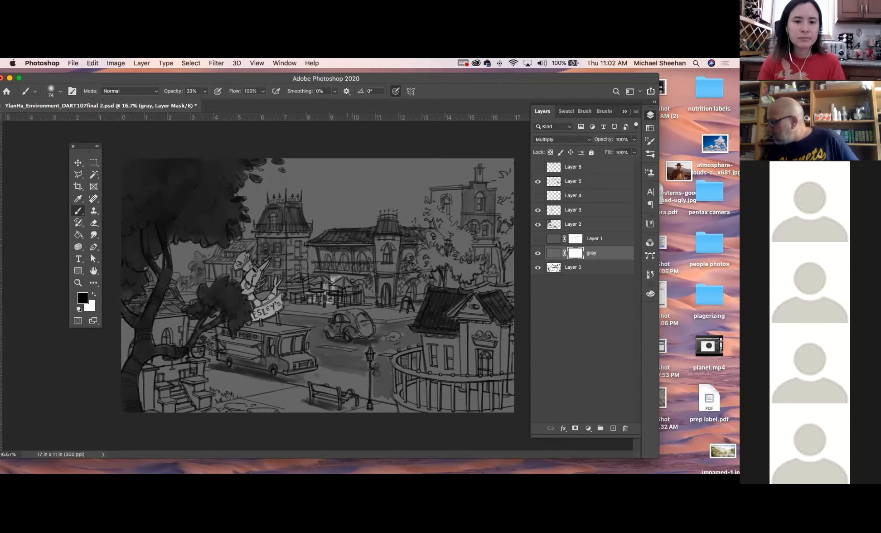
{"action": "left_click_drag", "start_coordinate": [352, 278], "coordinate": [361, 278]}
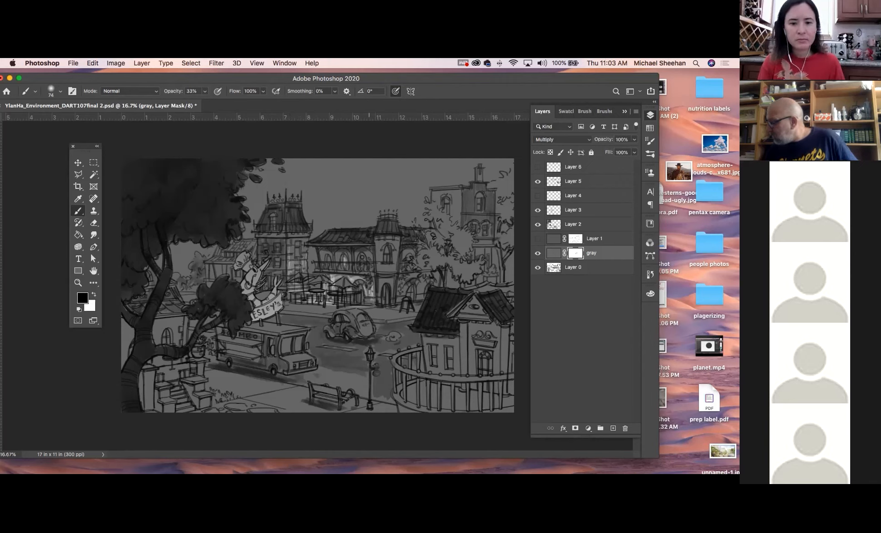
Reveal light on the central building's upper windows and the distant tall building, using brush opacities of 16% and 31%
{"action": "left_click", "coordinate": [204, 91]}
{"action": "left_click_drag", "start_coordinate": [202, 101], "coordinate": [196, 102]}
{"action": "left_click", "coordinate": [360, 263]}
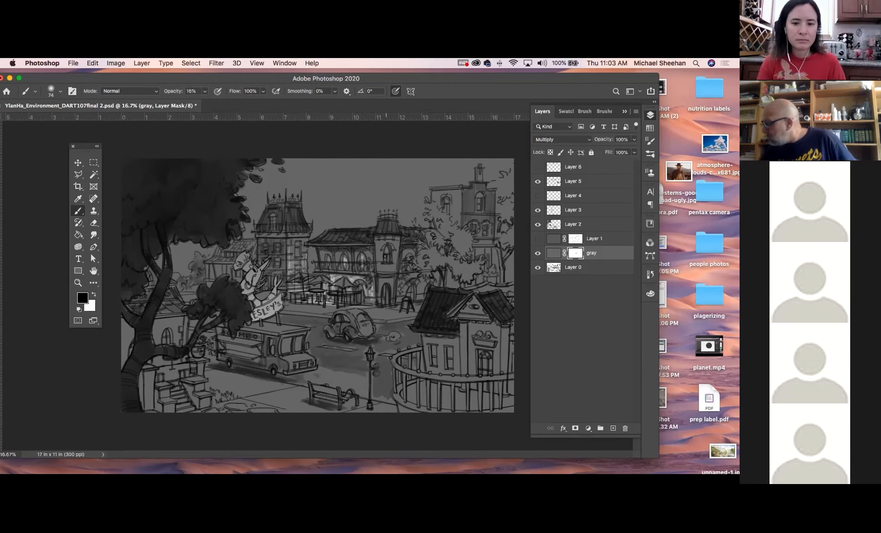
{"action": "left_click", "coordinate": [205, 91]}
{"action": "left_click_drag", "start_coordinate": [204, 104], "coordinate": [211, 103]}
{"action": "left_click_drag", "start_coordinate": [387, 260], "coordinate": [388, 245]}
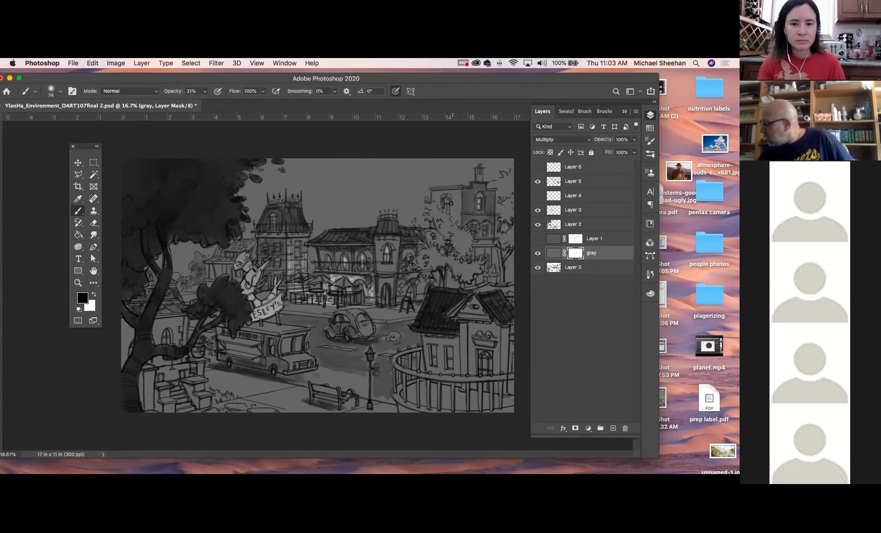
{"action": "left_click_drag", "start_coordinate": [454, 217], "coordinate": [456, 222]}
{"action": "key", "text": "r"}
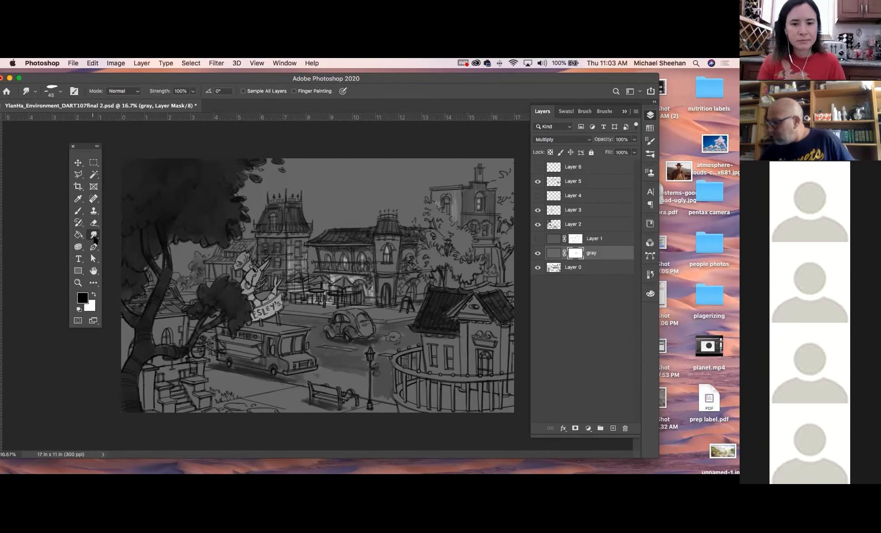
Paint light into the food truck's serving window, then onto its windows and the ground beside it at 19% brush opacity
{"action": "left_click", "coordinate": [79, 212]}
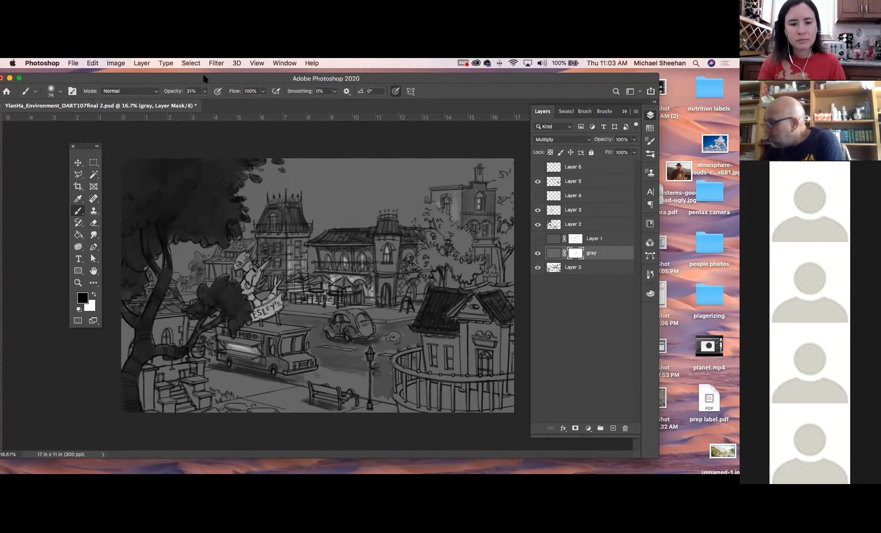
{"action": "left_click_drag", "start_coordinate": [205, 91], "coordinate": [199, 104]}
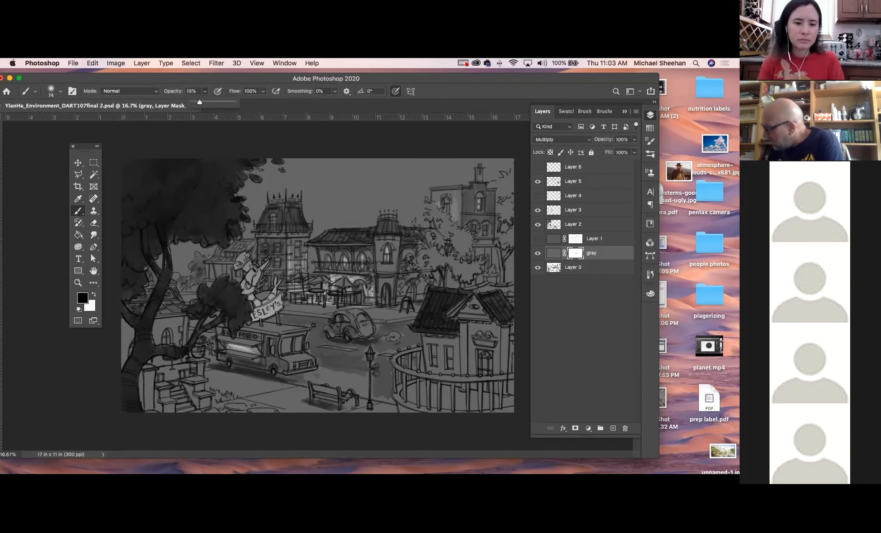
{"action": "left_click", "coordinate": [298, 346]}
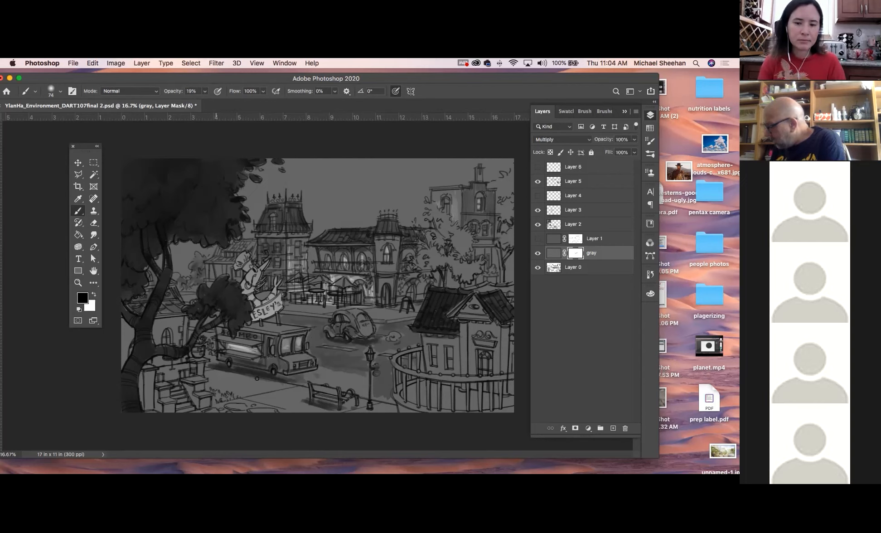
{"action": "mouse_move", "coordinate": [210, 374]}
{"action": "left_mouse_down"}
{"action": "mouse_move", "coordinate": [252, 382]}
{"action": "mouse_move", "coordinate": [215, 379]}
{"action": "mouse_move", "coordinate": [244, 386]}
{"action": "left_mouse_up"}
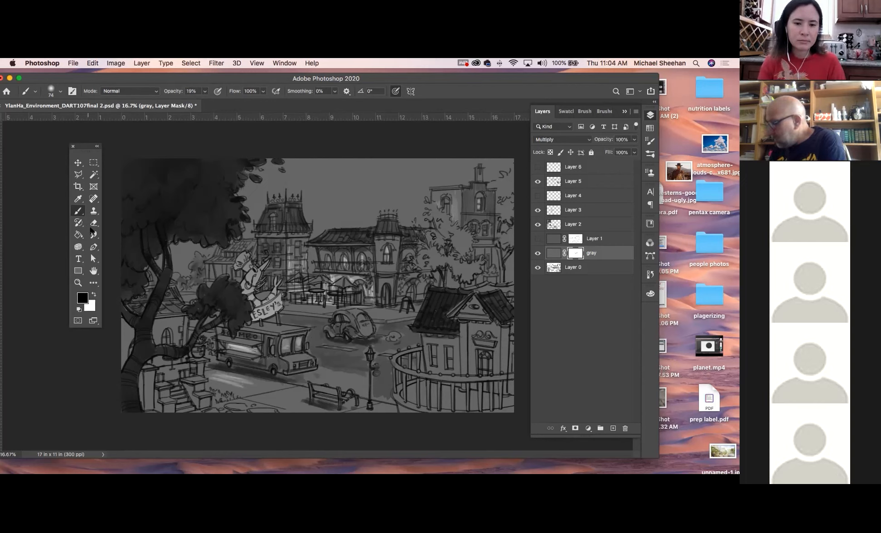
Soften the glow beside the truck with the Smudge tool and brush light into a window of the fenced house
{"action": "left_click", "coordinate": [94, 234]}
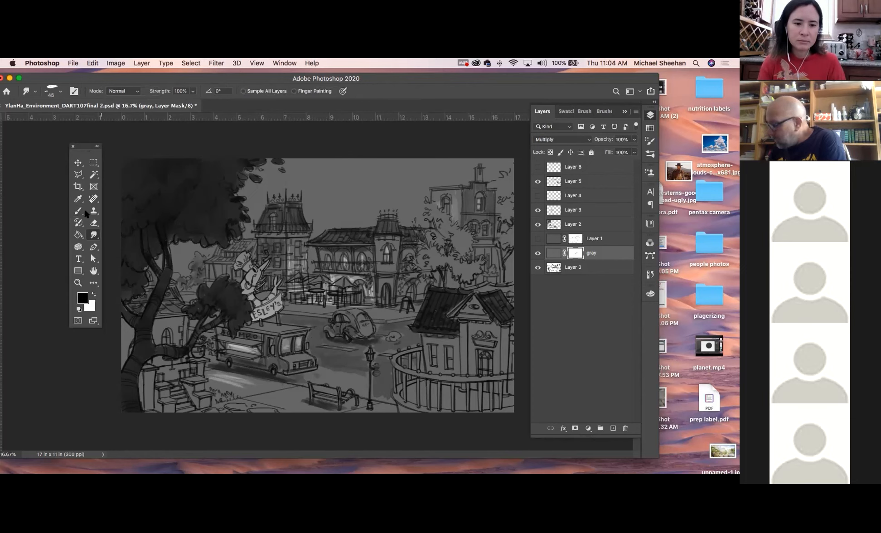
{"action": "key", "text": "b"}
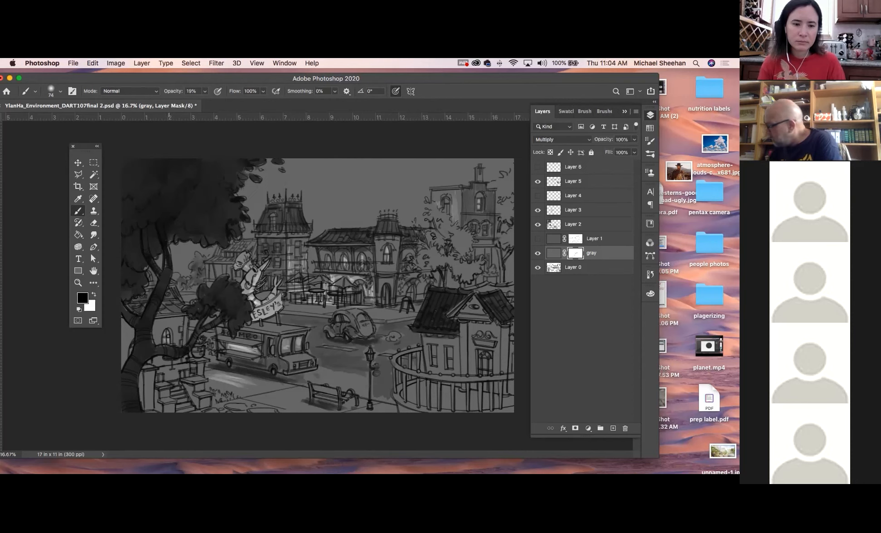
{"action": "mouse_move", "coordinate": [449, 347]}
{"action": "left_mouse_down"}
{"action": "mouse_move", "coordinate": [450, 364]}
{"action": "mouse_move", "coordinate": [433, 349]}
{"action": "left_mouse_up"}
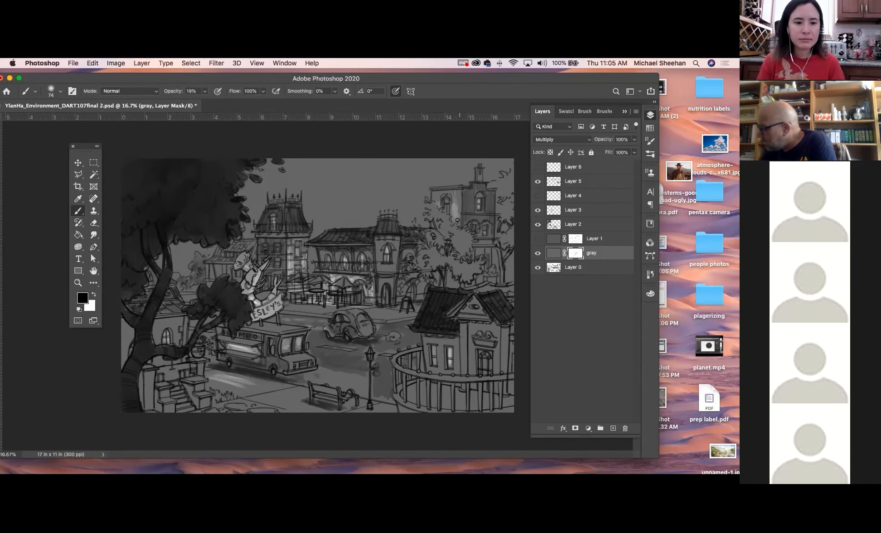
Paint small bright lights around the café and in the tower window with a size 35 brush at 79% opacity
{"action": "mouse_move", "coordinate": [205, 91]}
{"action": "left_mouse_down"}
{"action": "mouse_move", "coordinate": [202, 104]}
{"action": "mouse_move", "coordinate": [230, 104]}
{"action": "left_mouse_up"}
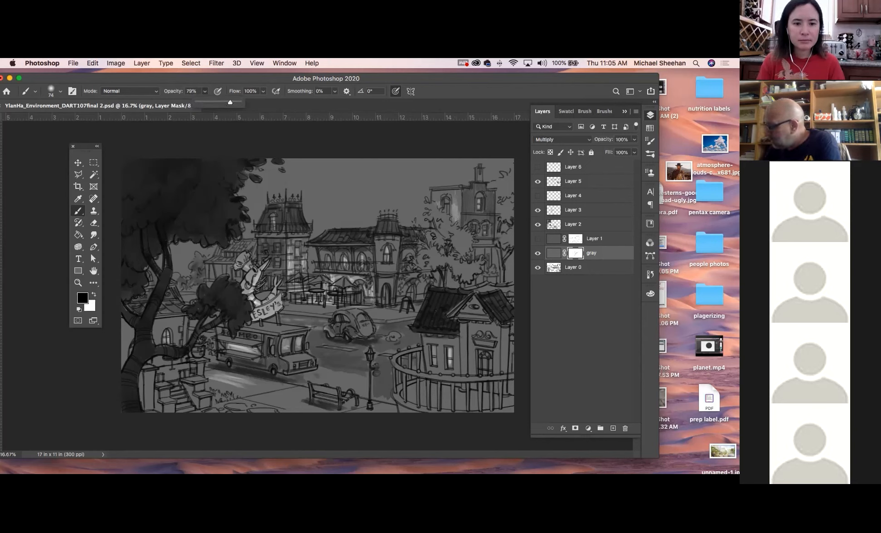
{"action": "left_click", "coordinate": [78, 283]}
{"action": "mouse_move", "coordinate": [374, 307]}
{"action": "left_mouse_down"}
{"action": "mouse_move", "coordinate": [400, 343]}
{"action": "mouse_move", "coordinate": [380, 322]}
{"action": "left_mouse_up"}
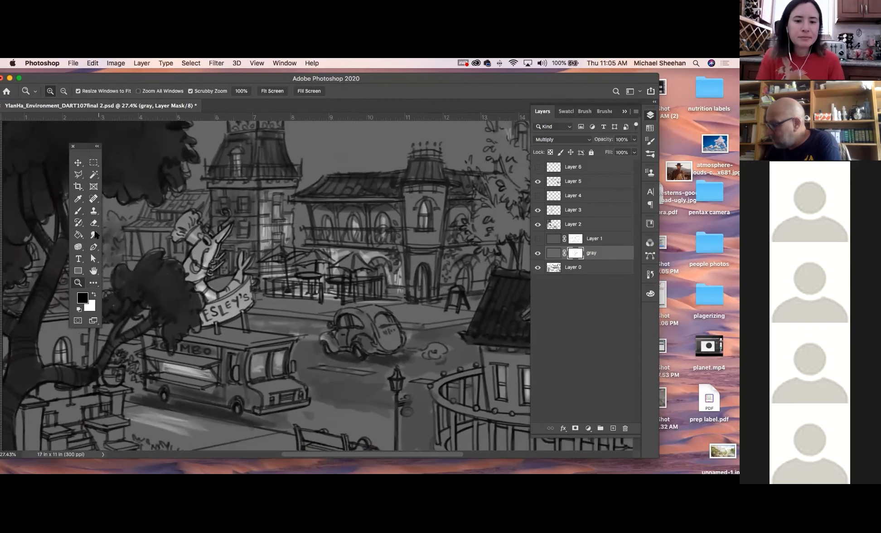
{"action": "left_click", "coordinate": [79, 211]}
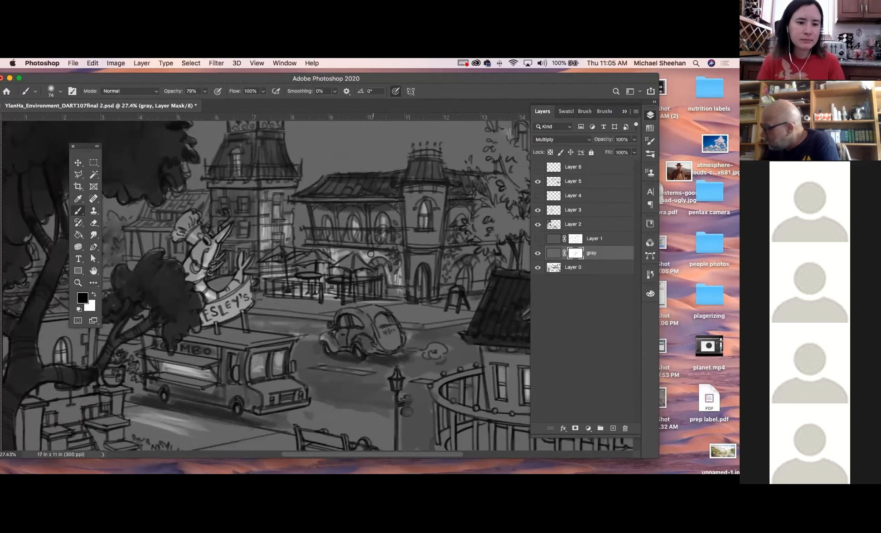
{"action": "key", "text": "bracketleft"}
{"action": "key", "text": "bracketleft"}
{"action": "key", "text": "bracketleft"}
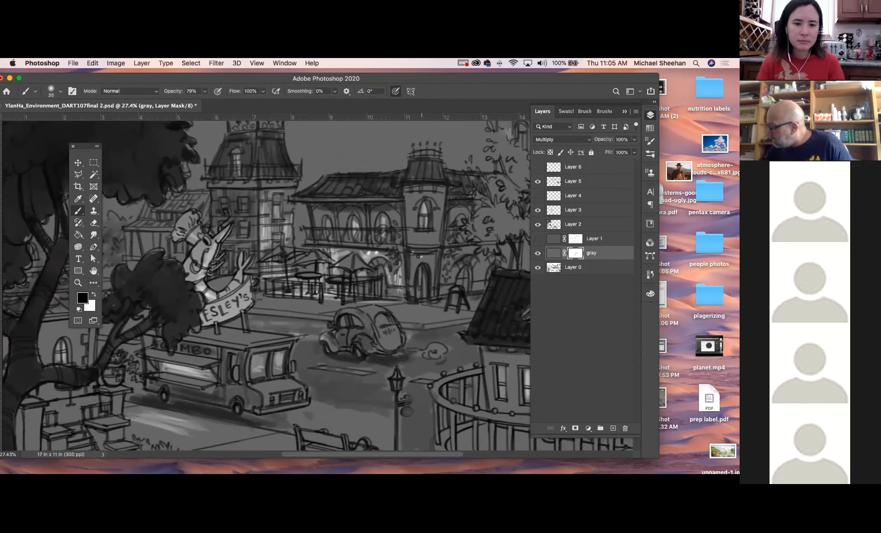
{"action": "key", "text": "super+z"}
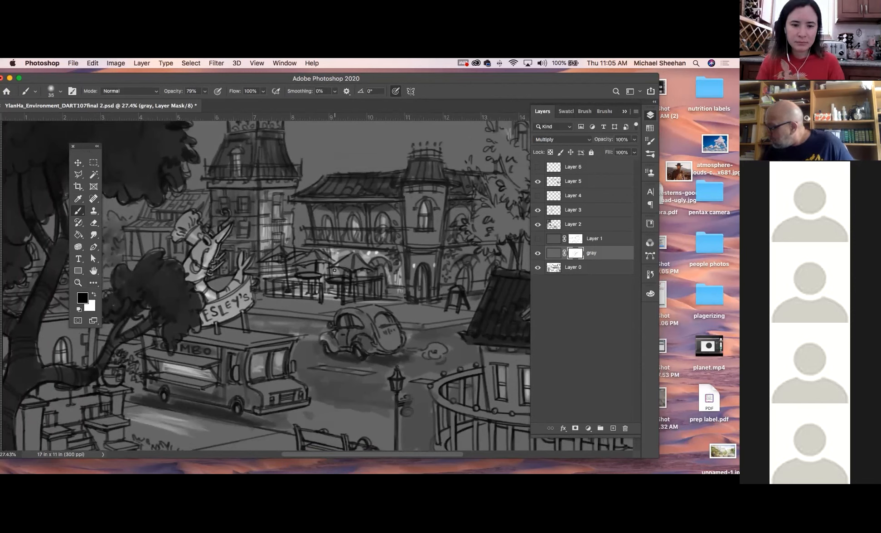
{"action": "left_click_drag", "start_coordinate": [275, 208], "coordinate": [276, 218]}
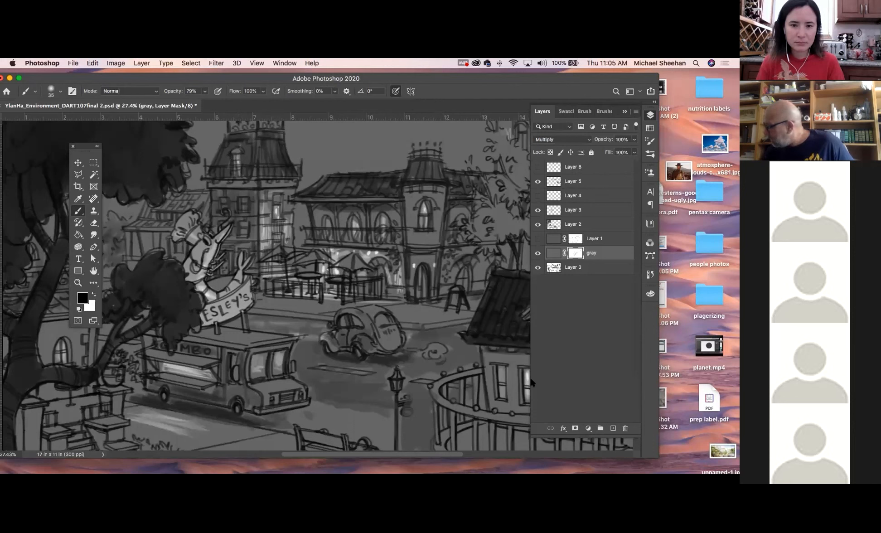
Collapse the layers list and brush light into the arched balcony windows of the central building, alternating with the Smudge tool
{"action": "left_click", "coordinate": [651, 119]}
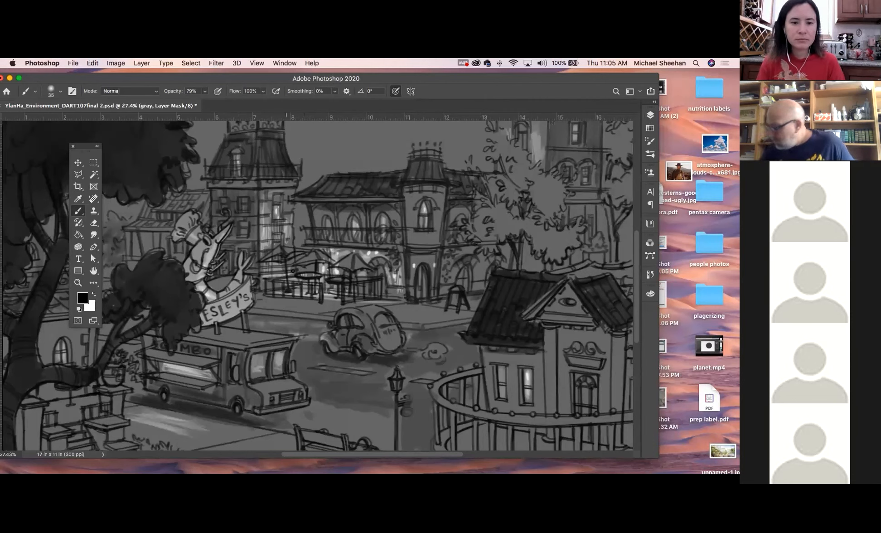
{"action": "left_click", "coordinate": [94, 235]}
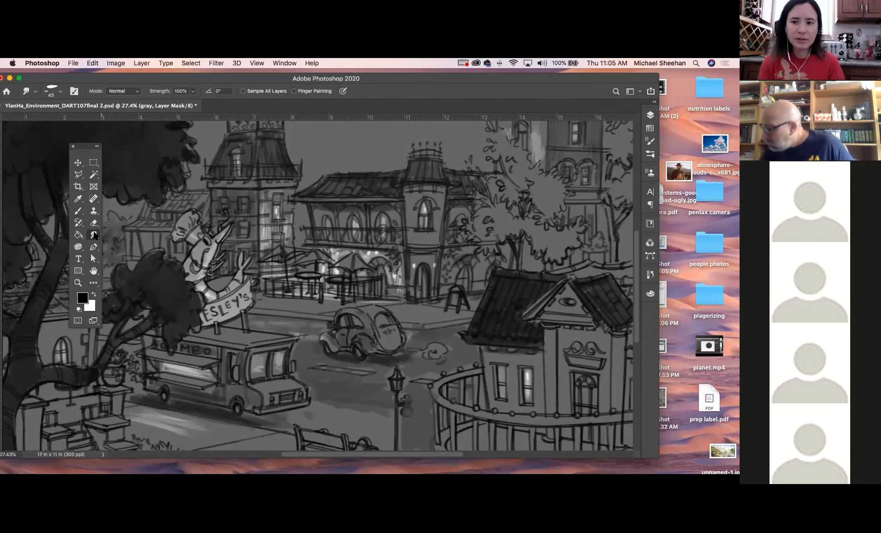
{"action": "left_click", "coordinate": [78, 211]}
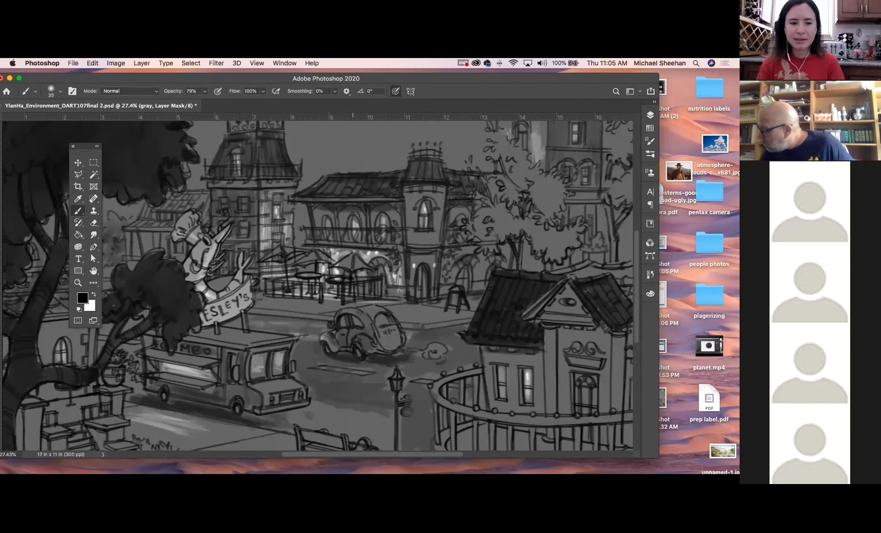
{"action": "left_click", "coordinate": [93, 234]}
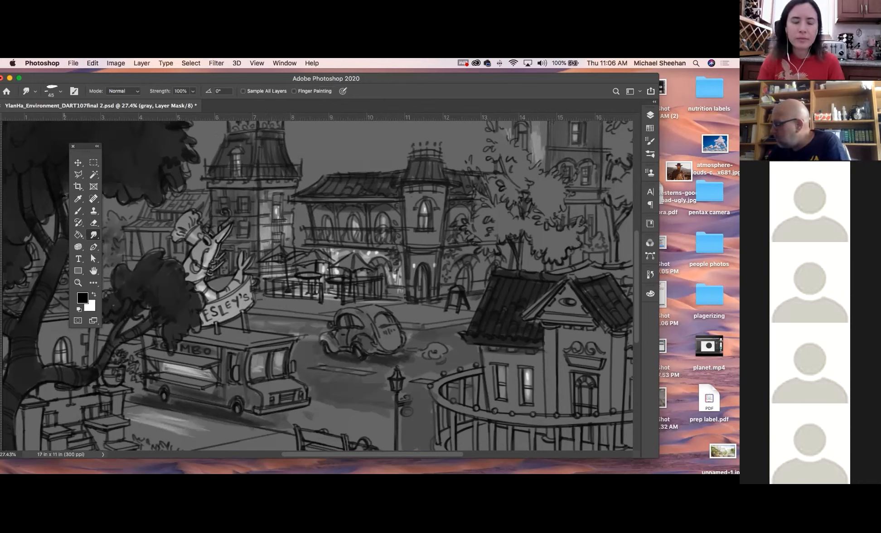
Add a new layer above Layer 6 and reset the painting colors to the default black and white
{"action": "left_click", "coordinate": [650, 114]}
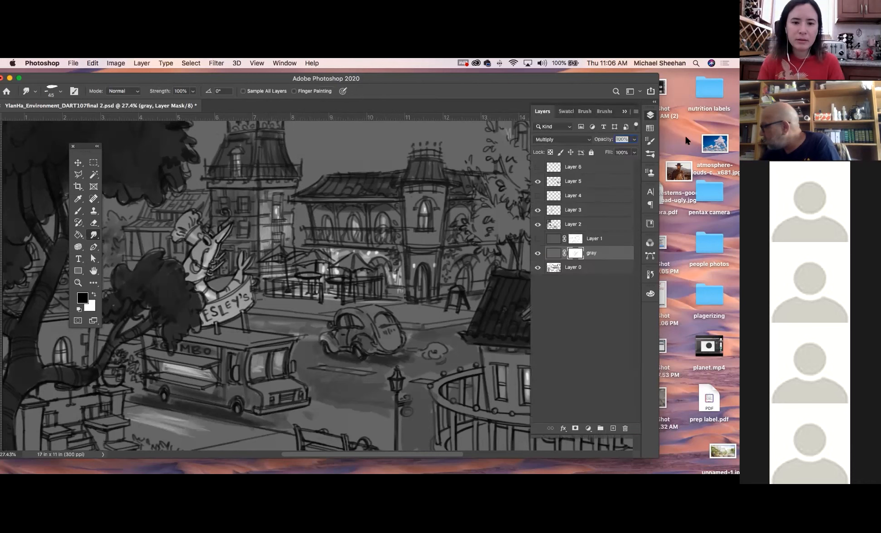
{"action": "left_click", "coordinate": [601, 172]}
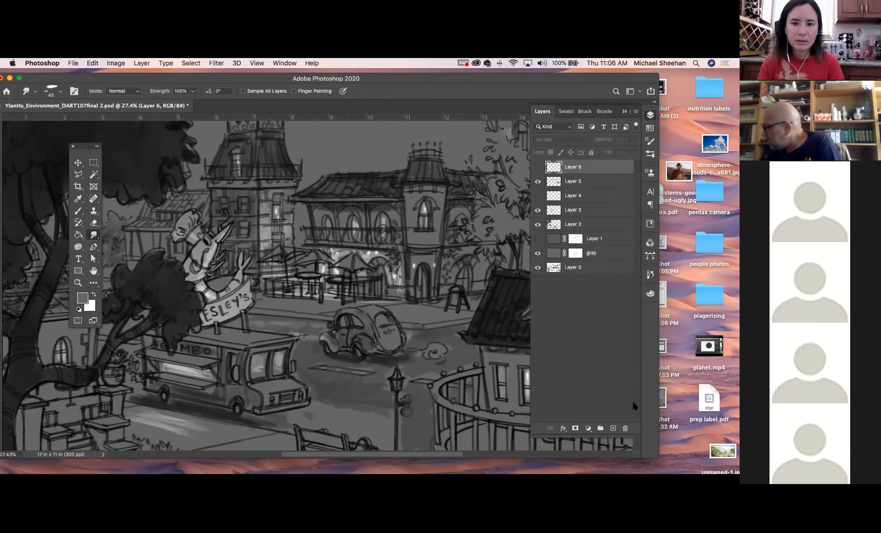
{"action": "left_click", "coordinate": [614, 429]}
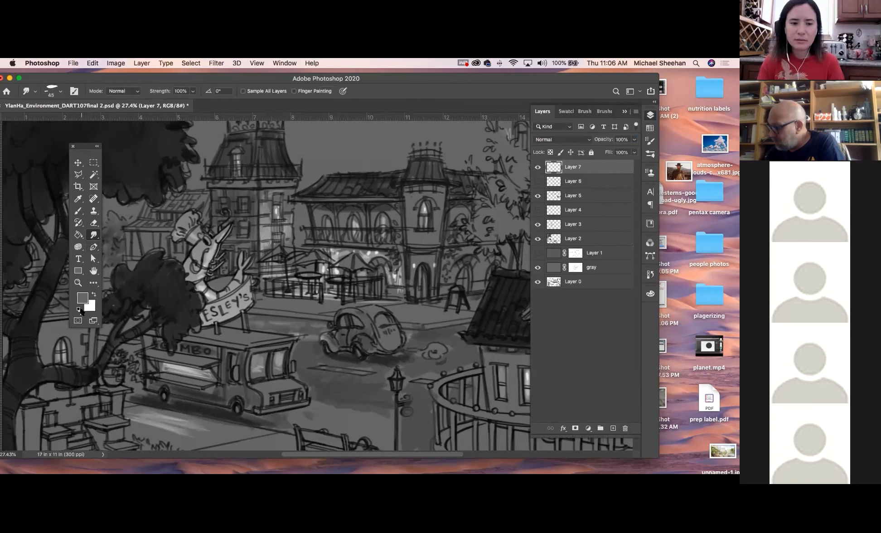
{"action": "left_click", "coordinate": [79, 310]}
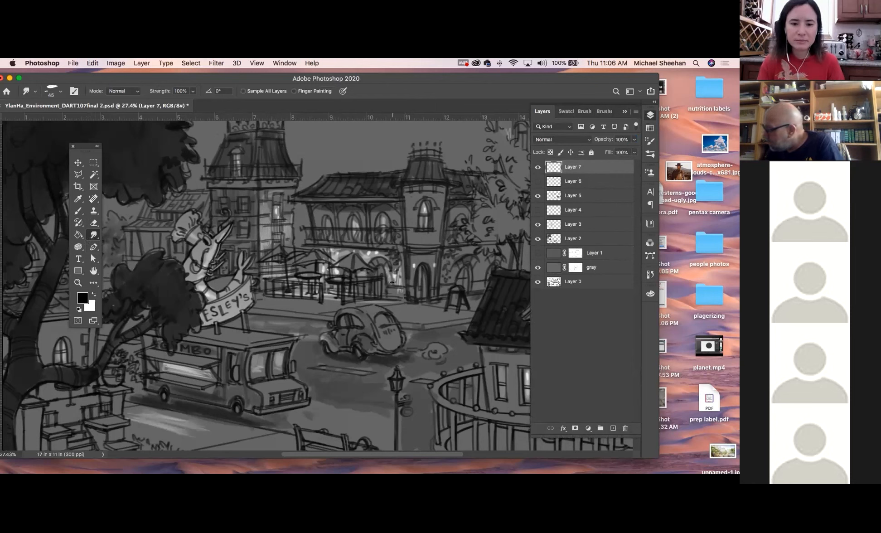
Paint small dark figures beside the café entrance using the Pencil Sketch 2 brush at size 15
{"action": "left_click", "coordinate": [81, 210]}
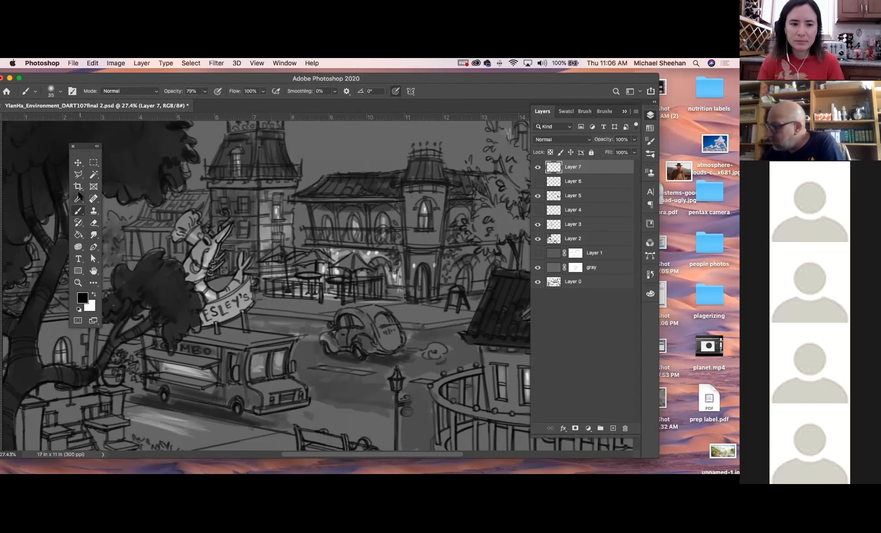
{"action": "left_click", "coordinate": [60, 91]}
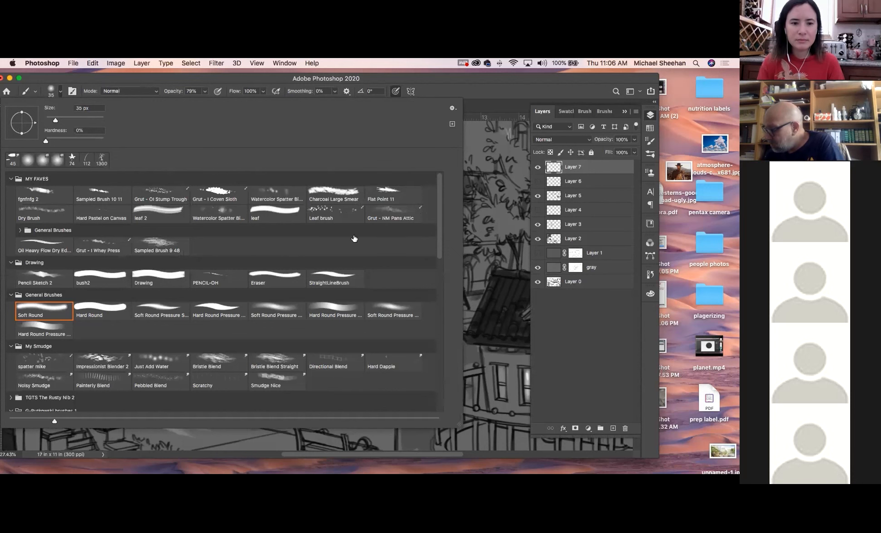
{"action": "left_click", "coordinate": [53, 274]}
{"action": "left_click", "coordinate": [172, 77]}
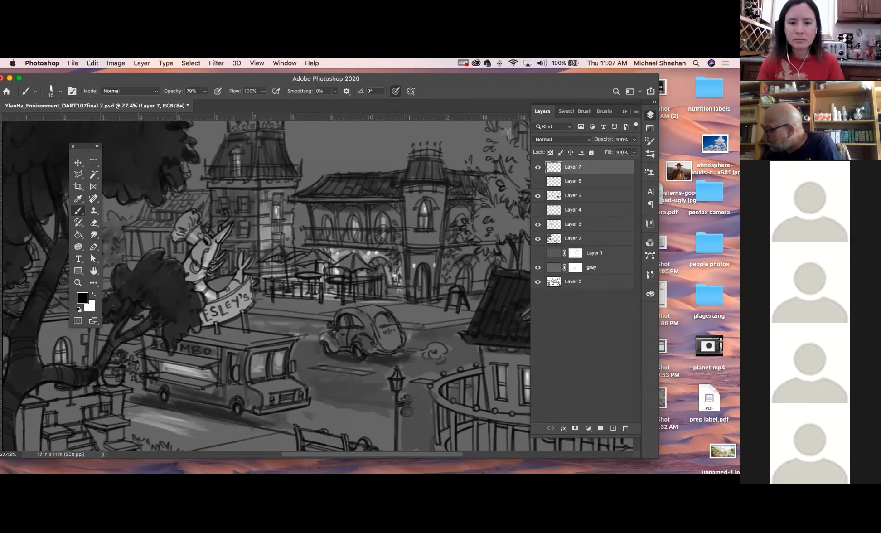
{"action": "left_click_drag", "start_coordinate": [397, 279], "coordinate": [405, 310]}
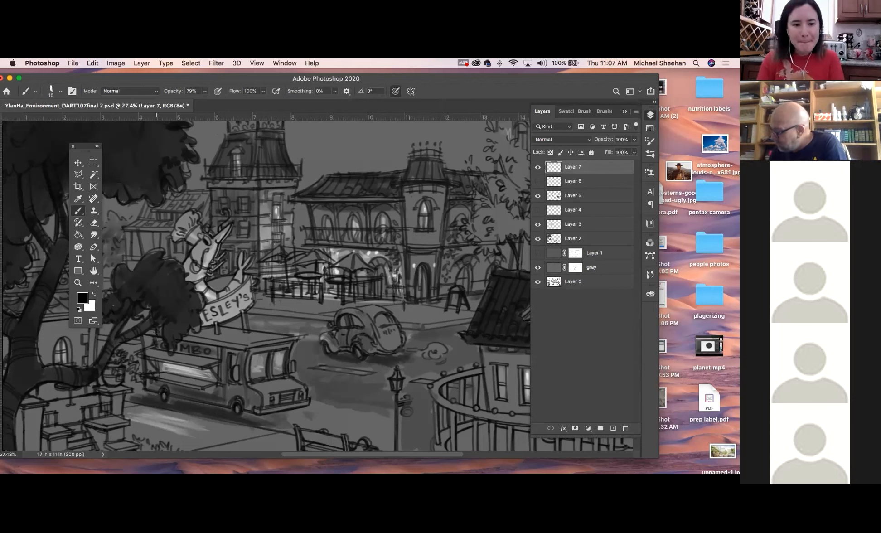
Enlarge the brush to size 30 and paint two dark standing figures in front of the food truck
{"action": "key", "text": "bracketright"}
{"action": "key", "text": "bracketright"}
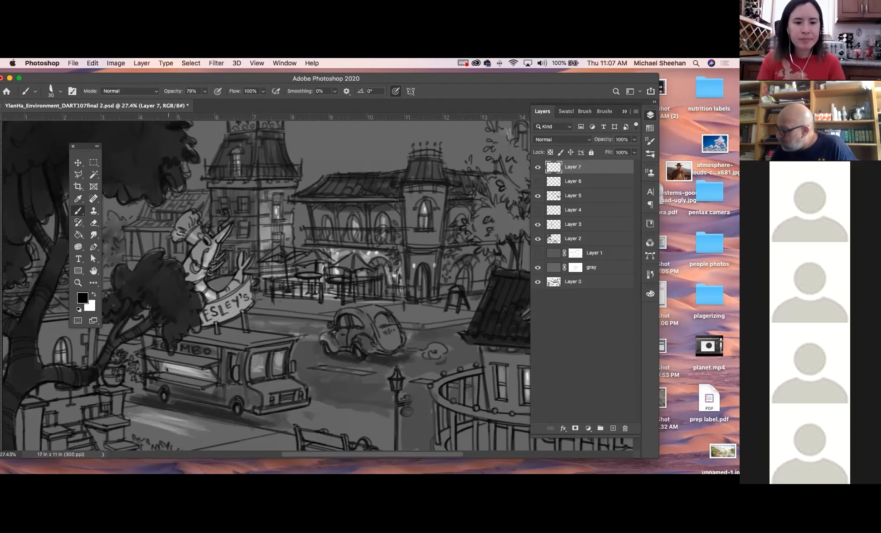
{"action": "mouse_move", "coordinate": [166, 372]}
{"action": "left_mouse_down"}
{"action": "mouse_move", "coordinate": [170, 414]}
{"action": "mouse_move", "coordinate": [182, 373]}
{"action": "mouse_move", "coordinate": [186, 423]}
{"action": "left_mouse_up"}
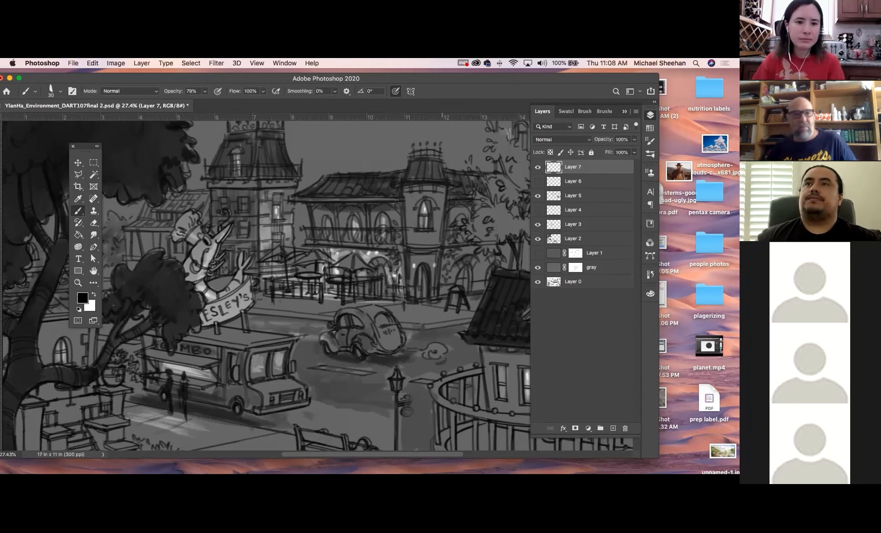
Work on the gray layer with the size 30 Soft Round brush at 79% opacity, alternating with the Smudge tool
{"action": "left_click", "coordinate": [606, 269]}
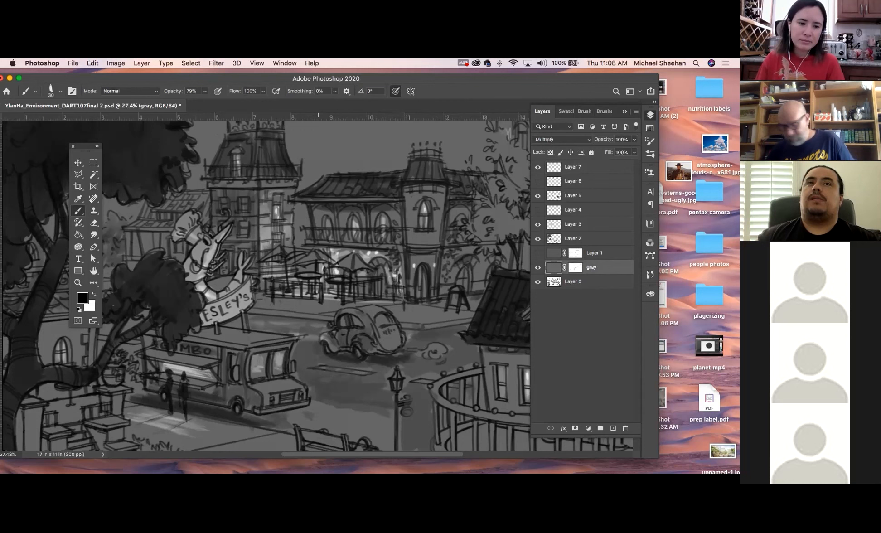
{"action": "left_click", "coordinate": [61, 91]}
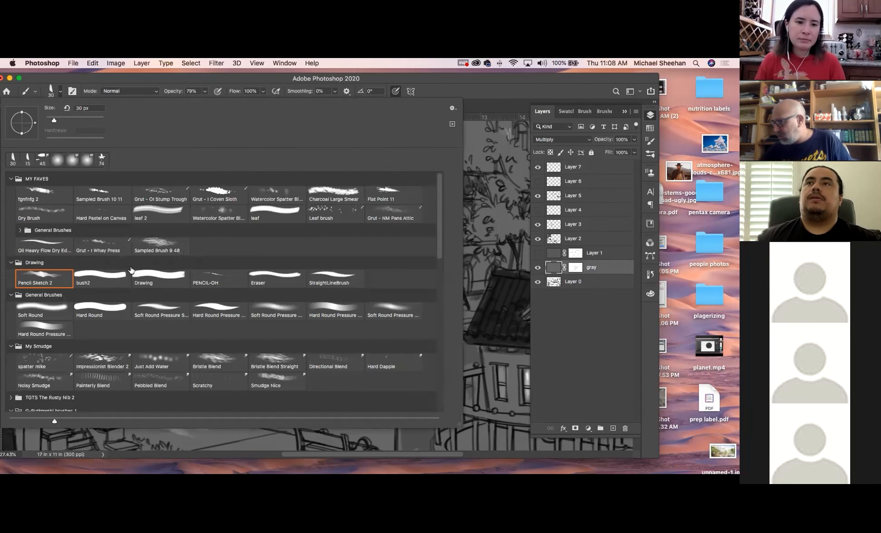
{"action": "double_click", "coordinate": [62, 312]}
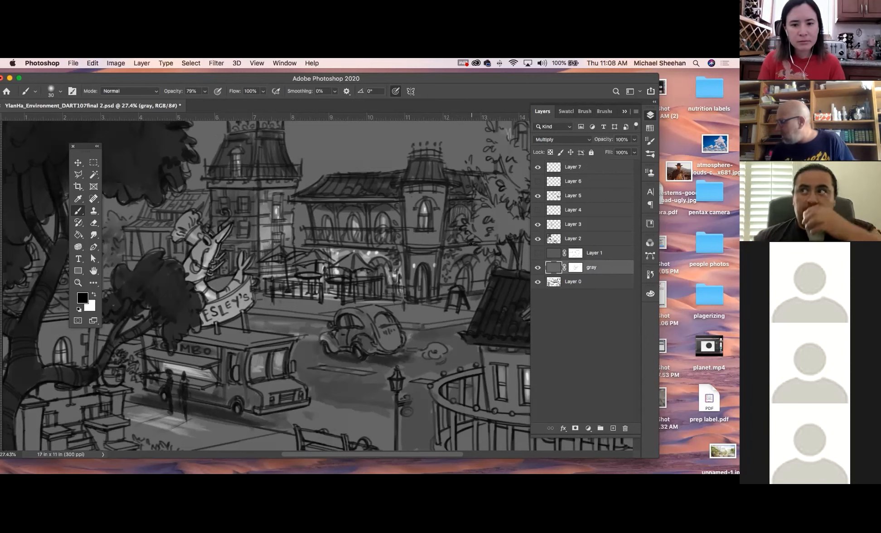
{"action": "left_click", "coordinate": [94, 234]}
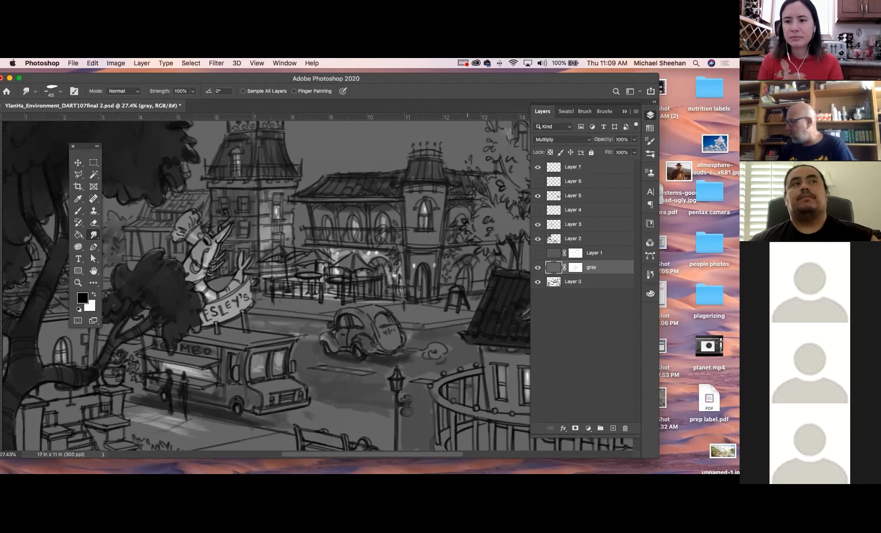
{"action": "left_click", "coordinate": [80, 211]}
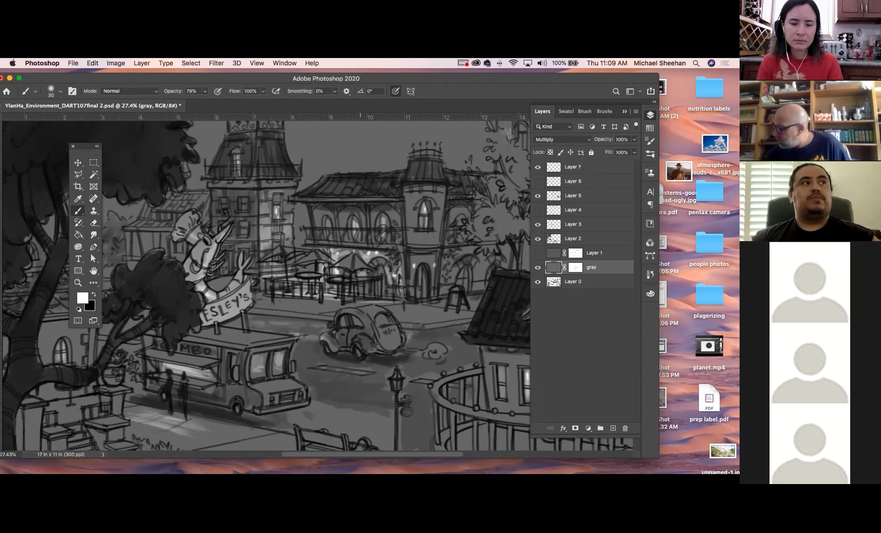
Brush faint white light onto the central building's balcony and the car at 30% opacity, undoing unwanted strokes and blending with the Smudge tool
{"action": "left_click", "coordinate": [205, 91]}
{"action": "left_click_drag", "start_coordinate": [203, 103], "coordinate": [185, 104]}
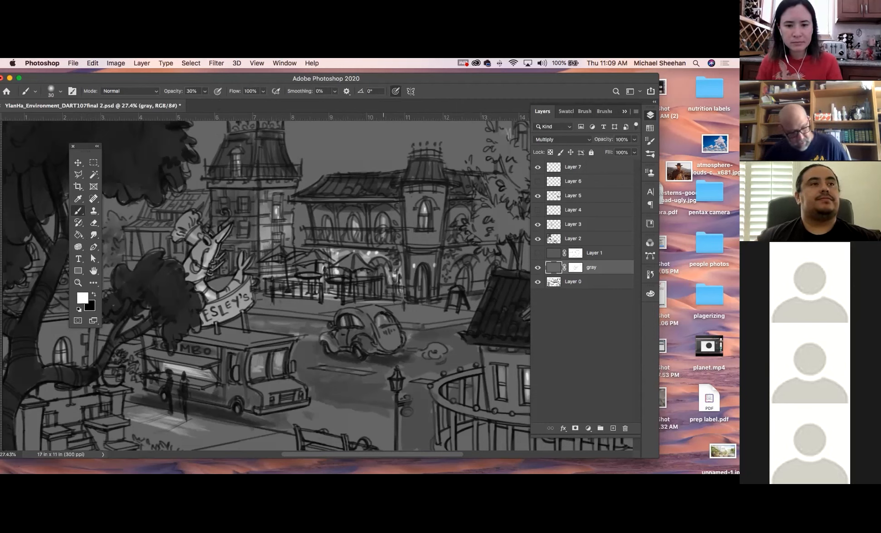
{"action": "key", "text": "super+z"}
{"action": "key", "text": "super+z"}
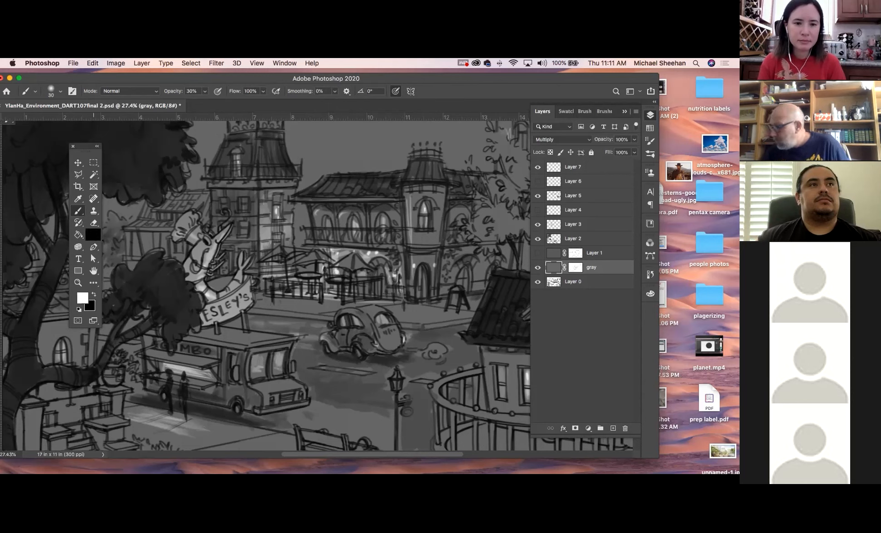
{"action": "key", "text": "r"}
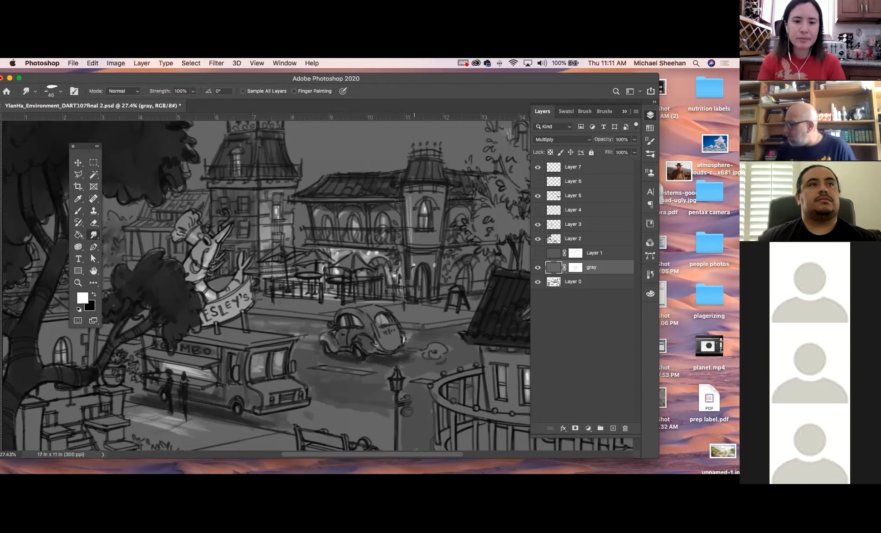
{"action": "left_click", "coordinate": [78, 211]}
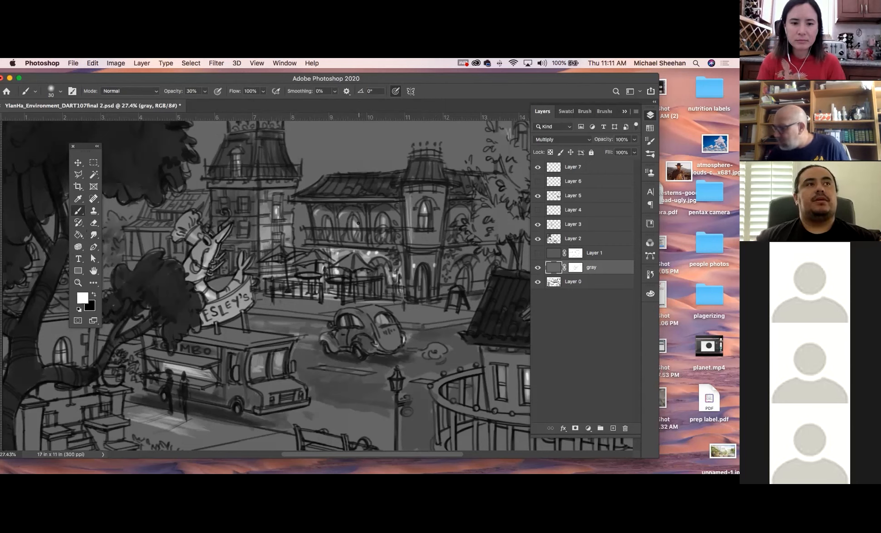
Add a new layer above Layer 7 and paint small white lights around the café umbrellas at 100% brush opacity
{"action": "left_click", "coordinate": [205, 91]}
{"action": "left_click_drag", "start_coordinate": [208, 105], "coordinate": [365, 104]}
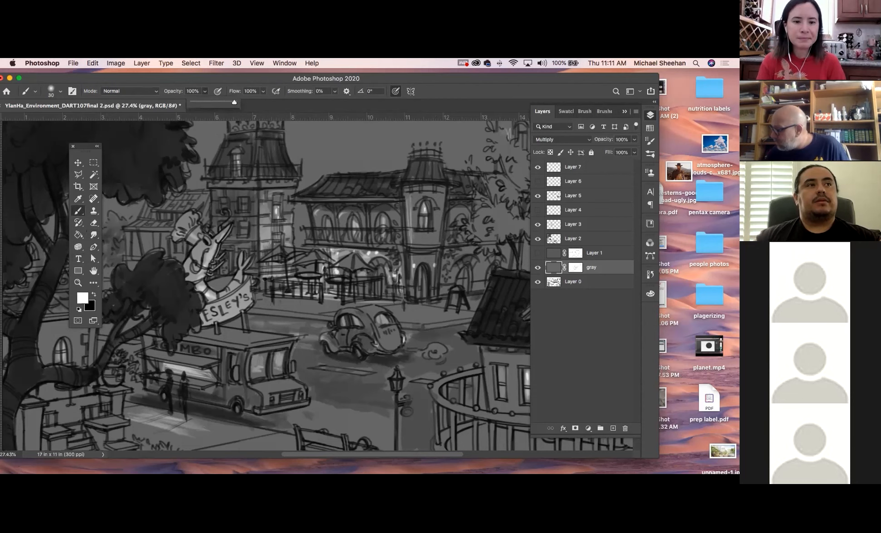
{"action": "left_click", "coordinate": [266, 277]}
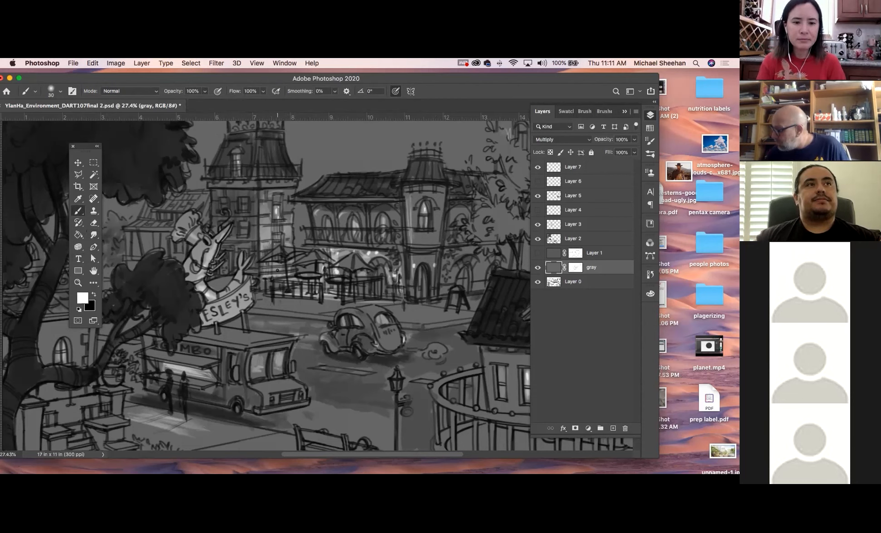
{"action": "left_click", "coordinate": [608, 168]}
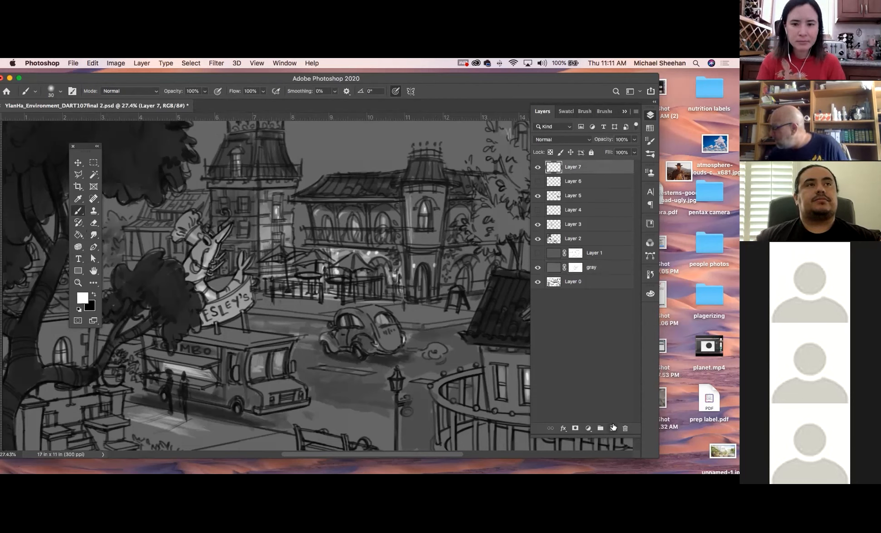
{"action": "left_click", "coordinate": [612, 428]}
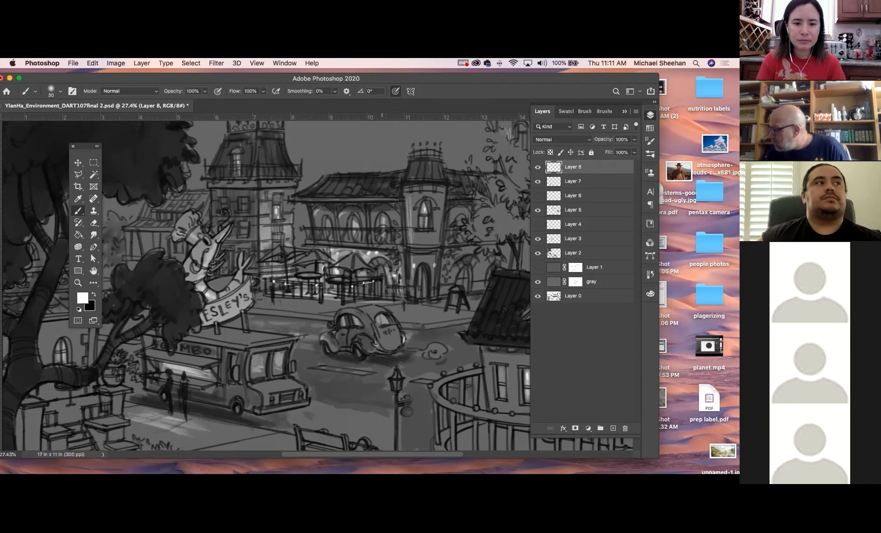
{"action": "left_click_drag", "start_coordinate": [332, 267], "coordinate": [351, 270]}
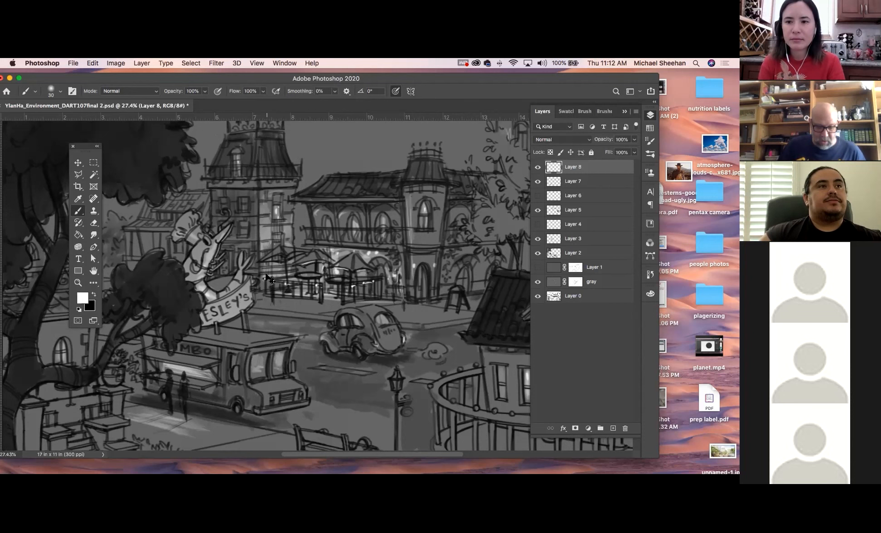
Brush a soft glow into the gray layer behind the large tree at 31% opacity and blend it with the Smudge tool
{"action": "key", "text": "super+minus"}
{"action": "key", "text": "super+minus"}
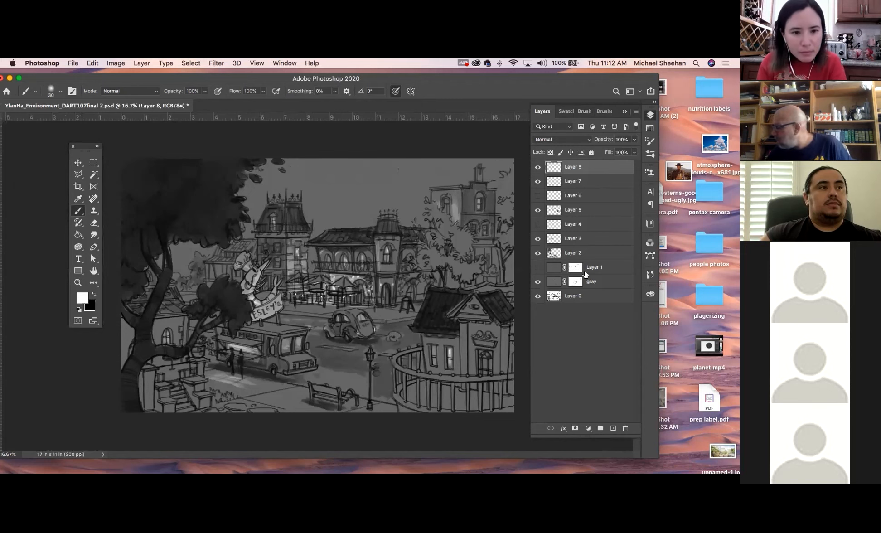
{"action": "left_click", "coordinate": [610, 281]}
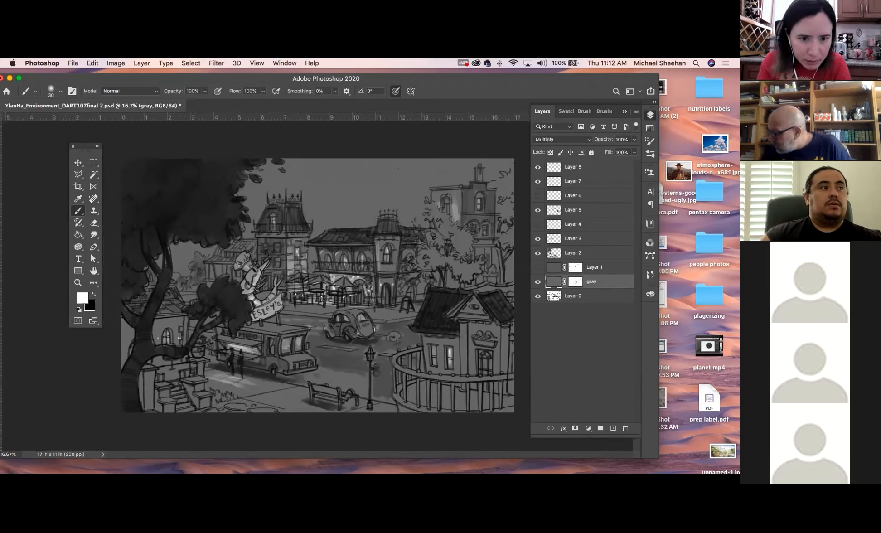
{"action": "left_click", "coordinate": [205, 91]}
{"action": "left_click_drag", "start_coordinate": [204, 102], "coordinate": [175, 106]}
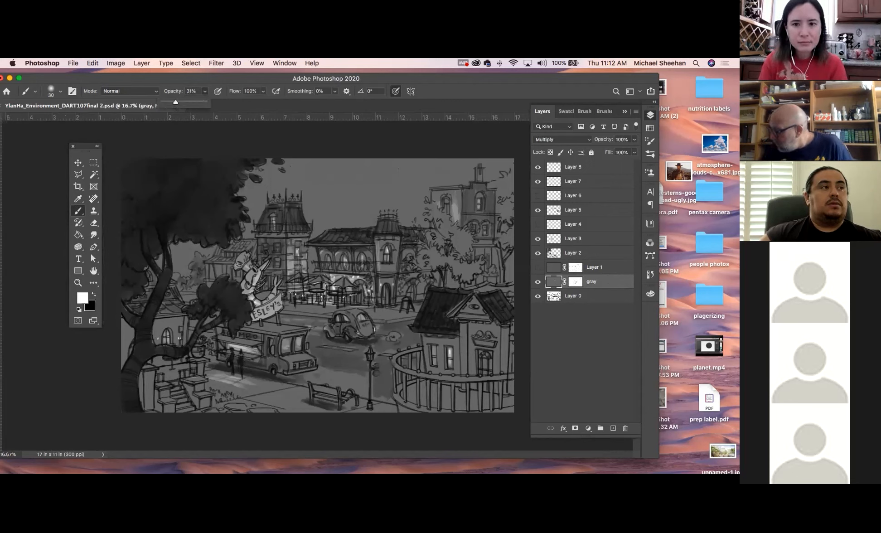
{"action": "left_click", "coordinate": [192, 136]}
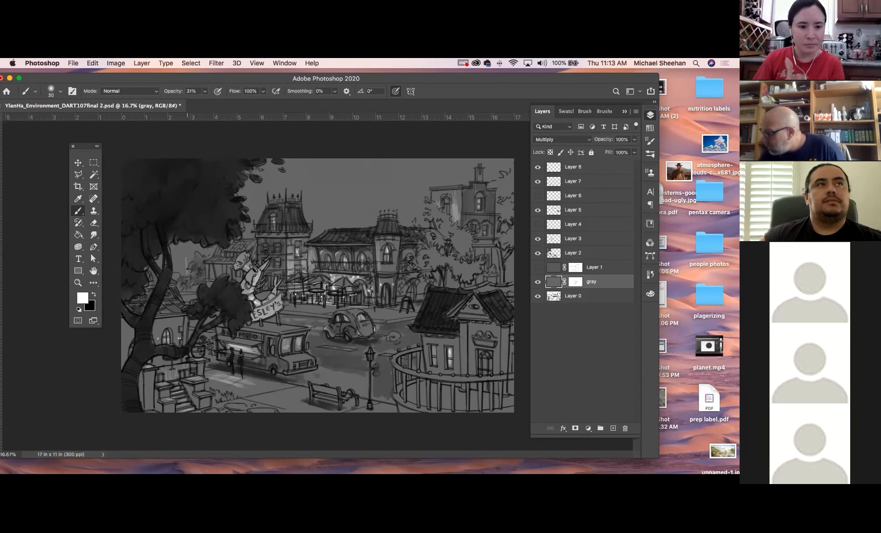
{"action": "mouse_move", "coordinate": [184, 255]}
{"action": "left_mouse_down"}
{"action": "mouse_move", "coordinate": [183, 273]}
{"action": "mouse_move", "coordinate": [174, 270]}
{"action": "left_mouse_up"}
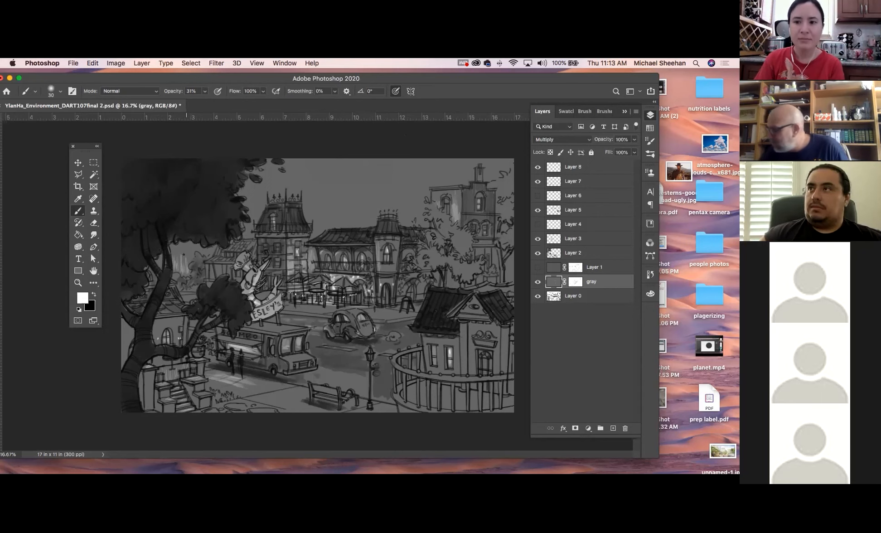
{"action": "mouse_move", "coordinate": [161, 258]}
{"action": "left_mouse_down"}
{"action": "mouse_move", "coordinate": [159, 267]}
{"action": "mouse_move", "coordinate": [192, 251]}
{"action": "left_mouse_up"}
{"action": "left_click", "coordinate": [93, 234]}
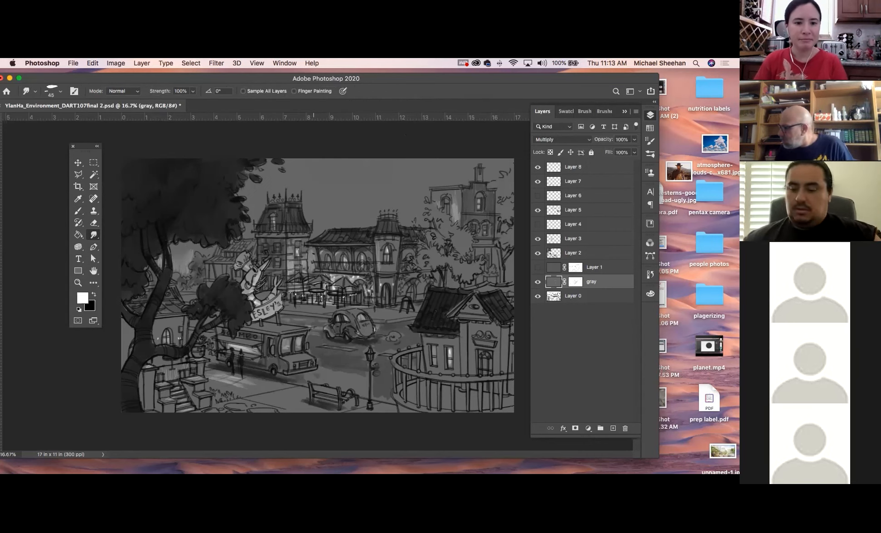
Add a new layer directly above Layer 0 and collapse the layers list
{"action": "left_click", "coordinate": [609, 296]}
{"action": "left_click", "coordinate": [613, 428]}
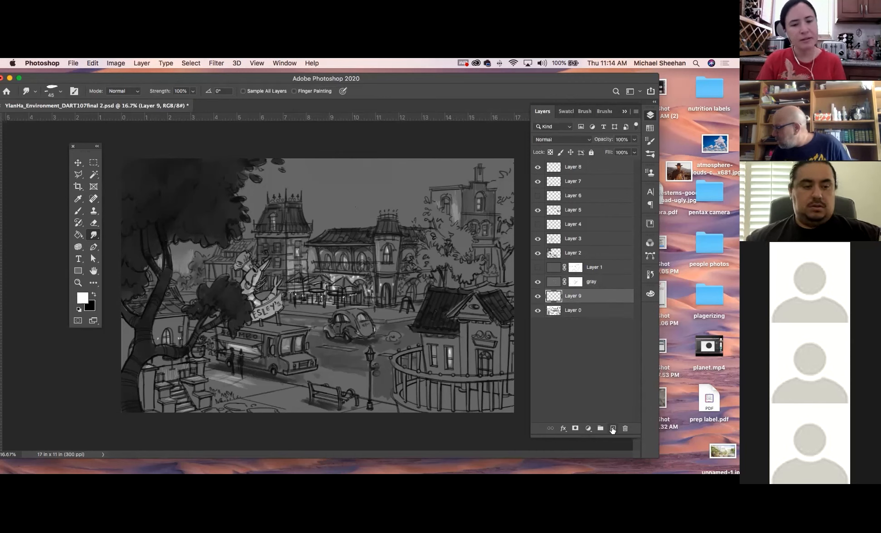
{"action": "left_click", "coordinate": [650, 114]}
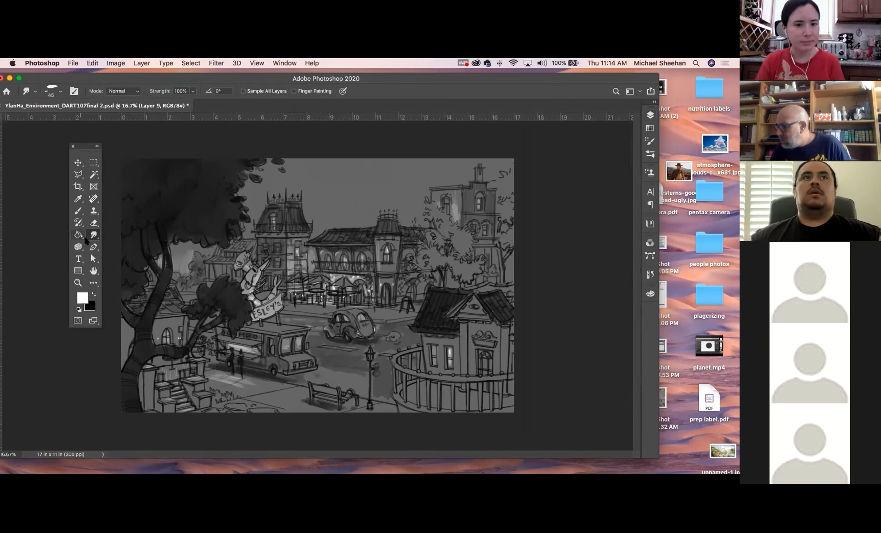
Apply a white-to-transparent linear gradient in Lighten mode on the new layer, running from the café up past the sky
{"action": "left_click_drag", "start_coordinate": [78, 234], "coordinate": [105, 234]}
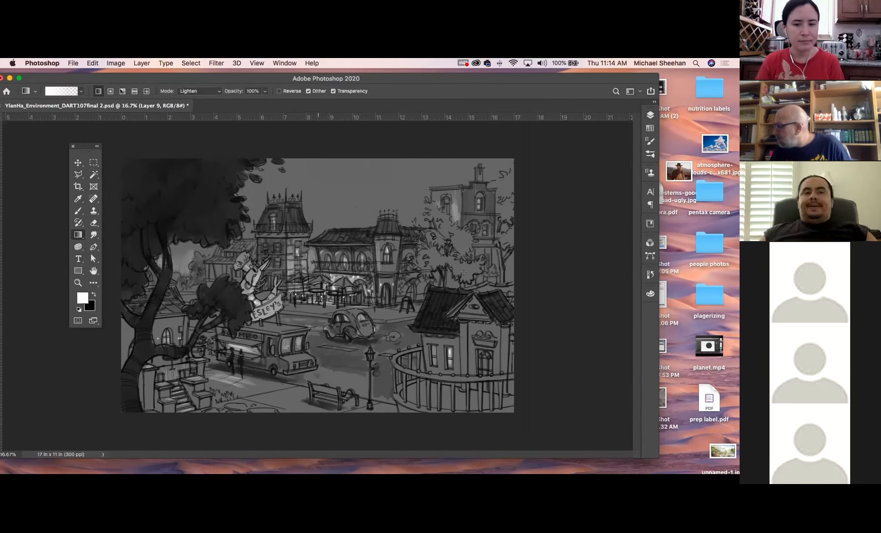
{"action": "left_click", "coordinate": [650, 115]}
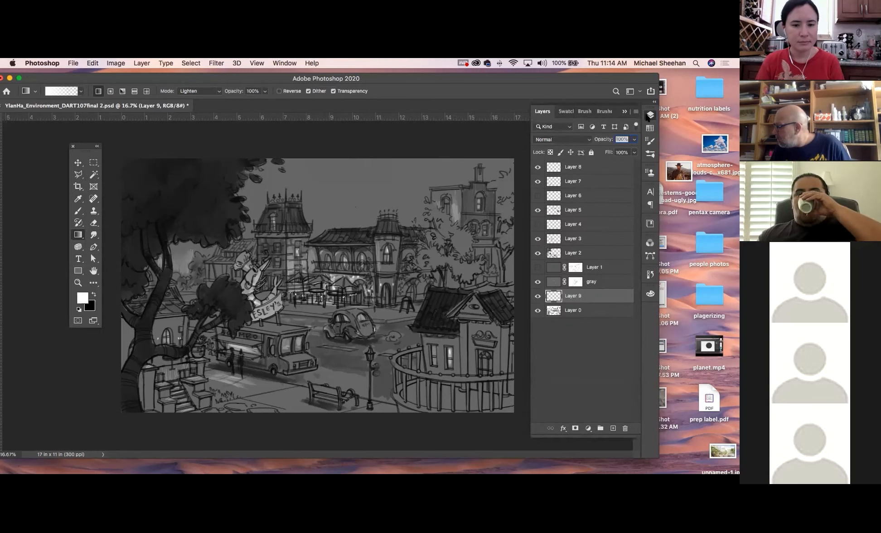
{"action": "left_click", "coordinate": [650, 115]}
{"action": "left_click_drag", "start_coordinate": [313, 295], "coordinate": [313, 139]}
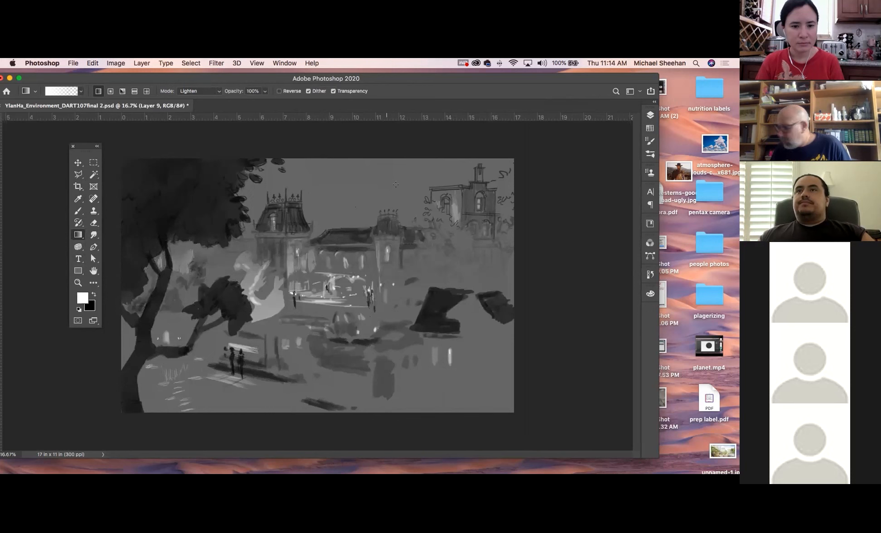
Undo the last gradient and move Layer 9 directly above Layer 2 in the layer order
{"action": "key", "text": "super+z"}
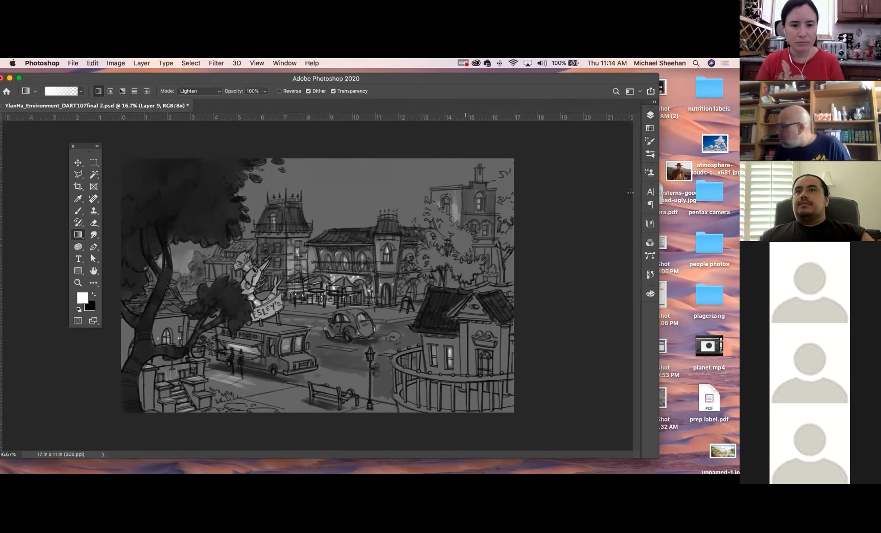
{"action": "left_click", "coordinate": [654, 115]}
{"action": "left_click", "coordinate": [538, 295]}
{"action": "left_click", "coordinate": [538, 295]}
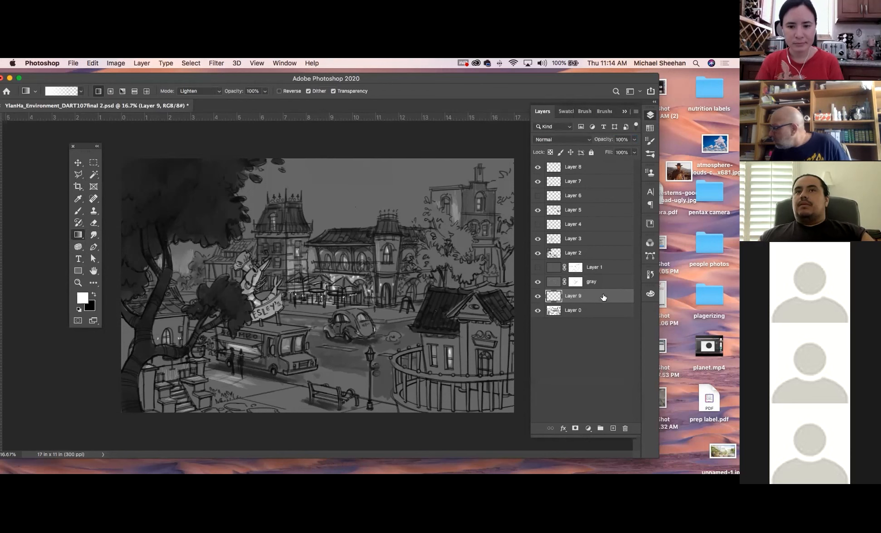
{"action": "double_click", "coordinate": [605, 261]}
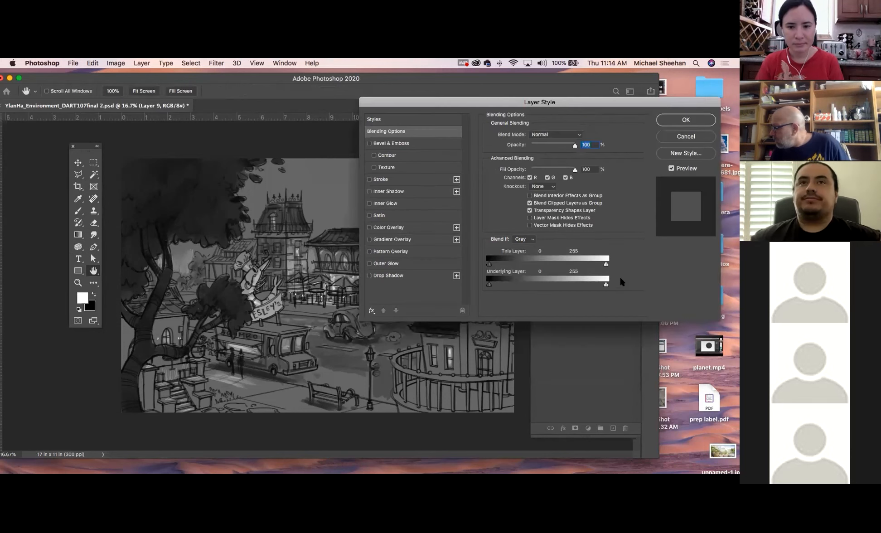
{"action": "left_click", "coordinate": [685, 136]}
{"action": "left_click_drag", "start_coordinate": [606, 268], "coordinate": [609, 247]}
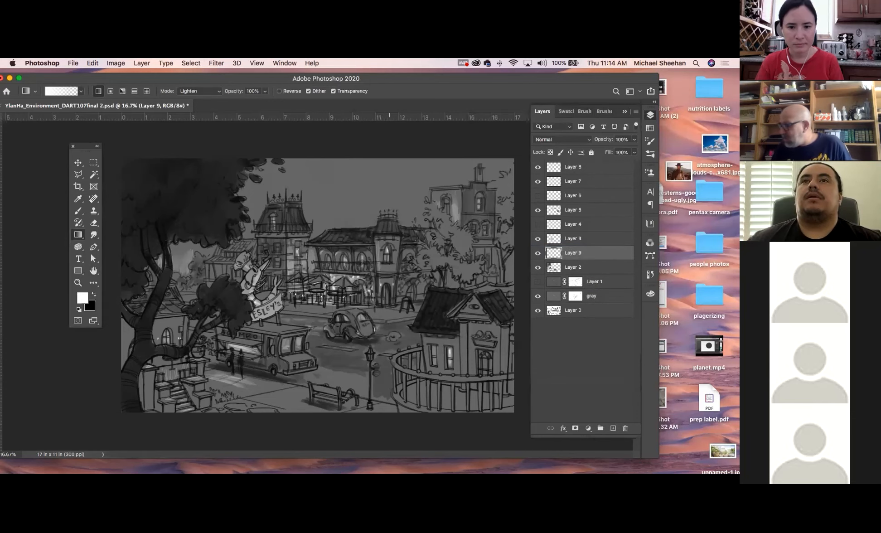
Apply a white-to-transparent linear gradient on Layer 9 from the café up past the sky, and move the layer below Layer 0
{"action": "left_click_drag", "start_coordinate": [329, 301], "coordinate": [328, 145]}
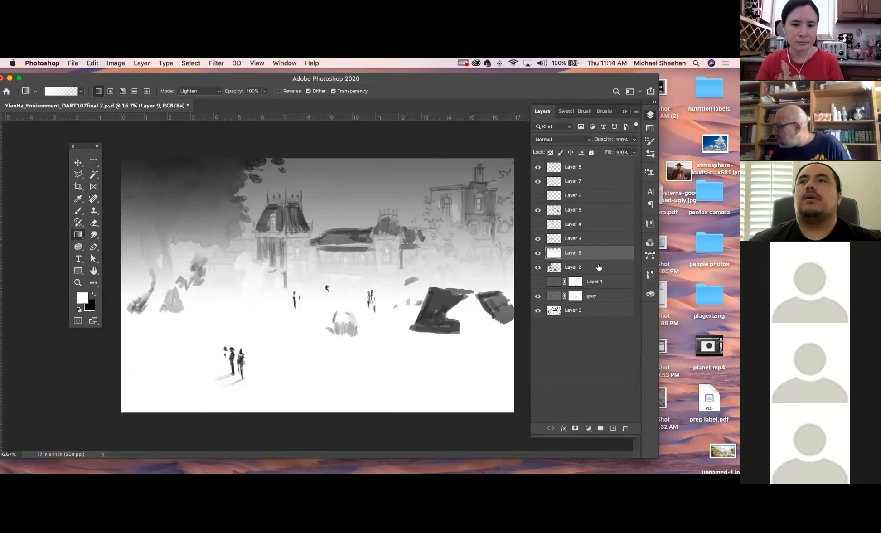
{"action": "left_click_drag", "start_coordinate": [585, 256], "coordinate": [611, 301]}
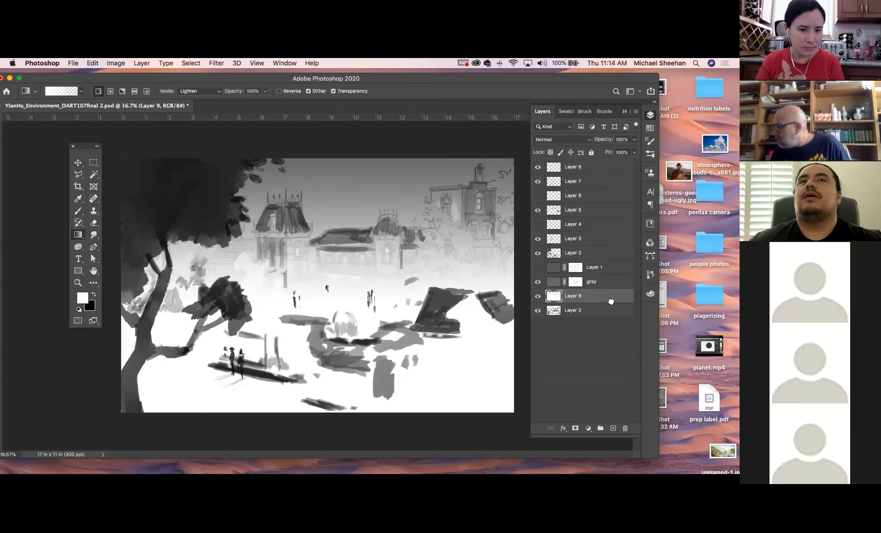
{"action": "left_click_drag", "start_coordinate": [610, 299], "coordinate": [608, 315]}
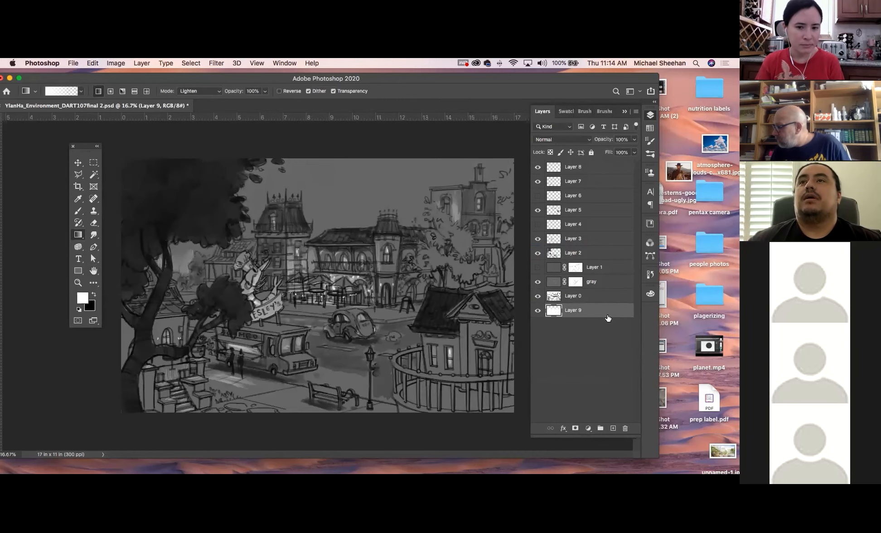
Hide and show Layer 9 and Layer 0 to compare their effect on the scene
{"action": "left_click", "coordinate": [538, 311]}
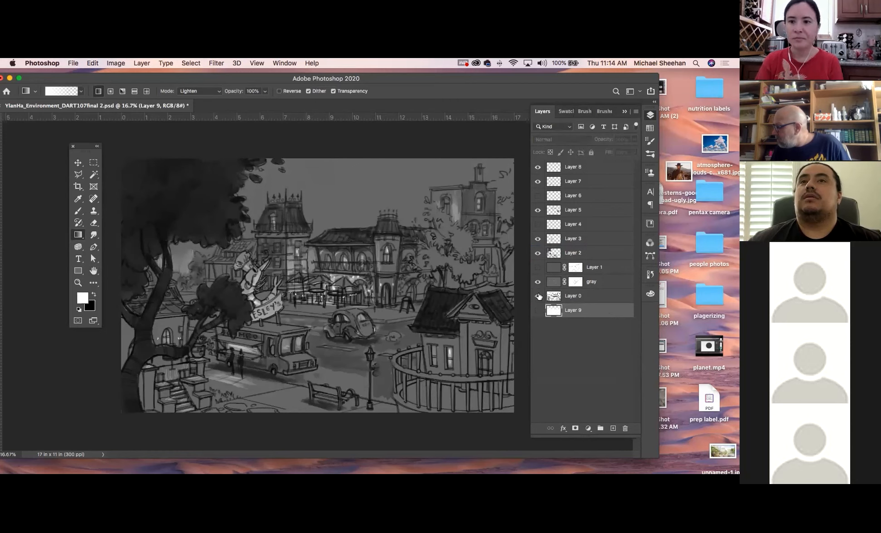
{"action": "left_click", "coordinate": [538, 296]}
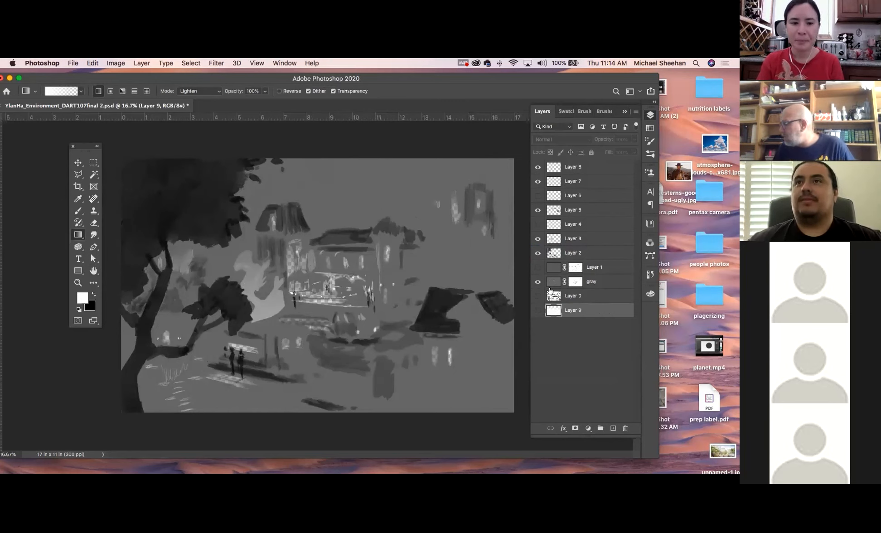
{"action": "left_click", "coordinate": [538, 296]}
{"action": "left_click", "coordinate": [538, 311]}
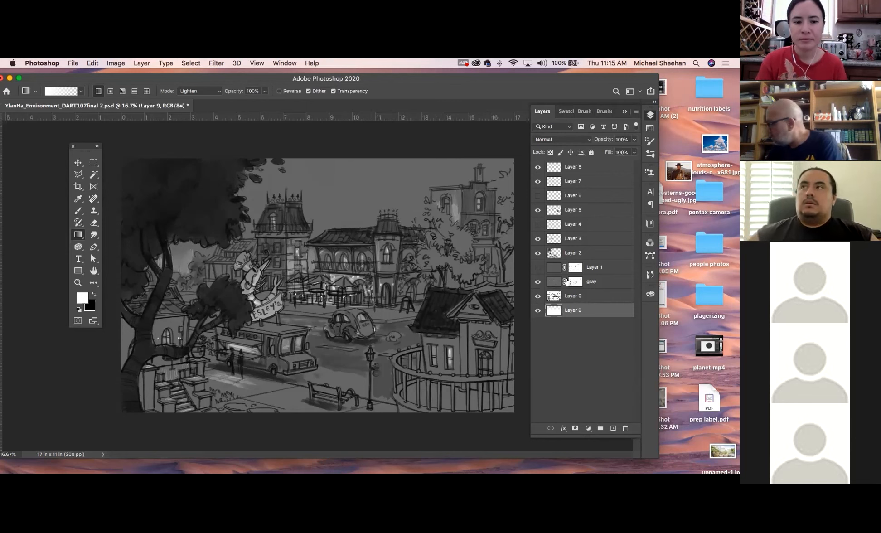
Try a short white-to-transparent gradient across the food truck on the gray layer, and undo it
{"action": "left_click", "coordinate": [617, 282]}
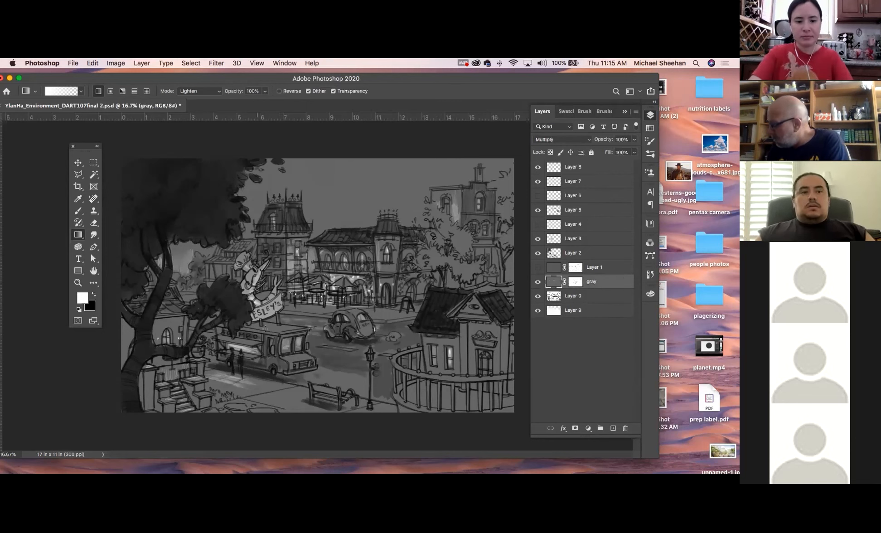
{"action": "left_click_drag", "start_coordinate": [266, 325], "coordinate": [286, 327]}
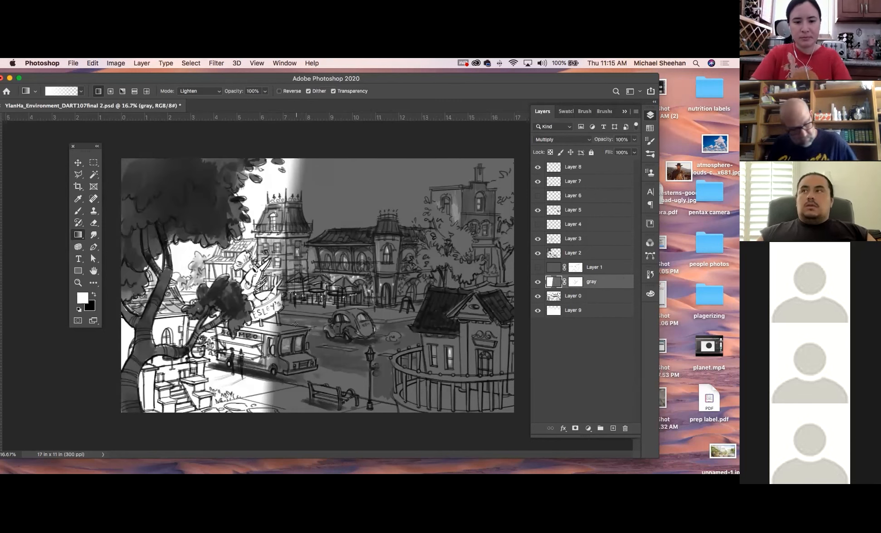
{"action": "key", "text": "super+z"}
{"action": "key", "text": "super+z"}
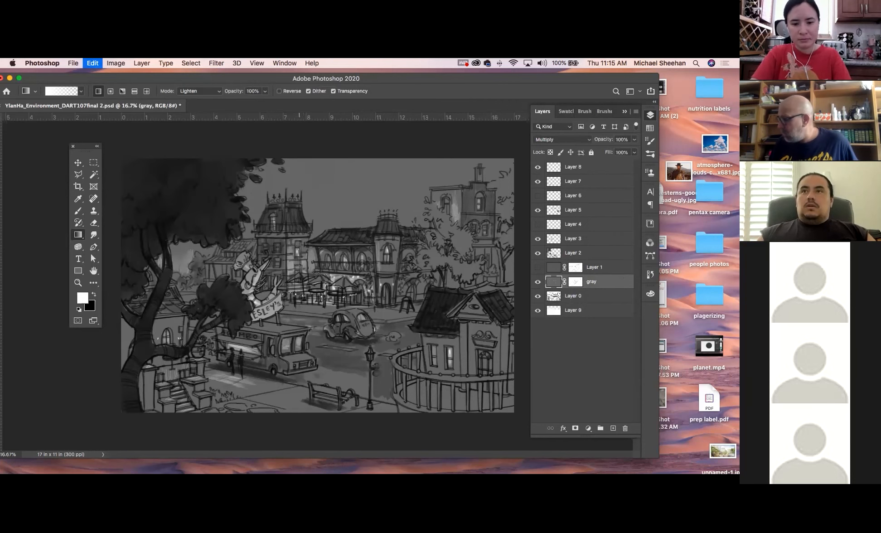
Brush light haze on the gray layer above the café roof and beside the distant building, at size 80 and 31% opacity
{"action": "key", "text": "b"}
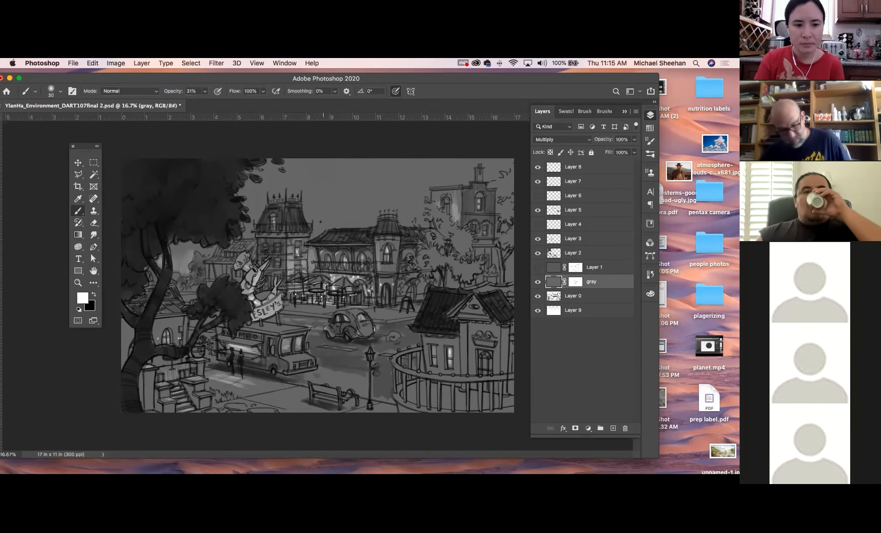
{"action": "key", "text": "bracketright"}
{"action": "key", "text": "bracketright"}
{"action": "key", "text": "bracketright"}
{"action": "key", "text": "bracketright"}
{"action": "key", "text": "bracketright"}
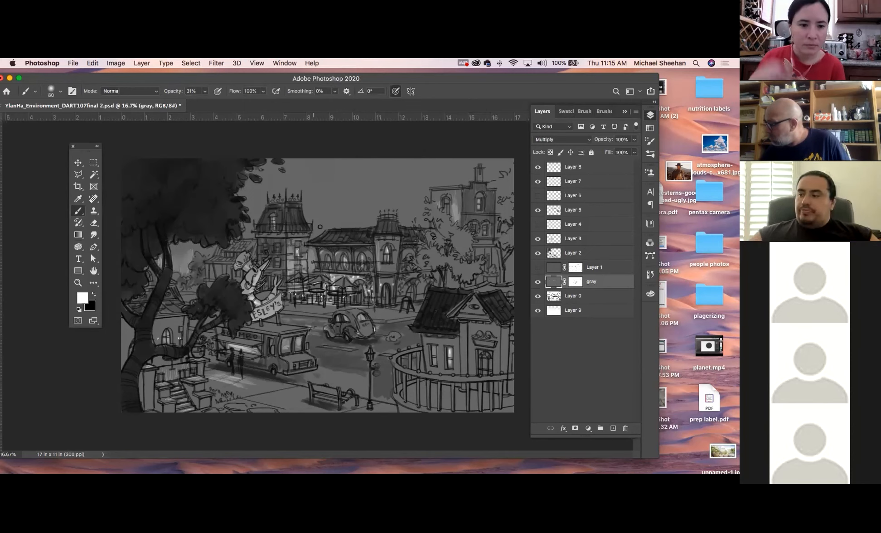
{"action": "mouse_move", "coordinate": [314, 220]}
{"action": "left_mouse_down"}
{"action": "mouse_move", "coordinate": [315, 226]}
{"action": "mouse_move", "coordinate": [307, 207]}
{"action": "left_mouse_up"}
{"action": "mouse_move", "coordinate": [363, 225]}
{"action": "left_mouse_down"}
{"action": "mouse_move", "coordinate": [330, 226]}
{"action": "mouse_move", "coordinate": [370, 213]}
{"action": "mouse_move", "coordinate": [376, 223]}
{"action": "mouse_move", "coordinate": [420, 216]}
{"action": "mouse_move", "coordinate": [418, 203]}
{"action": "mouse_move", "coordinate": [411, 219]}
{"action": "mouse_move", "coordinate": [404, 191]}
{"action": "mouse_move", "coordinate": [399, 225]}
{"action": "mouse_move", "coordinate": [422, 187]}
{"action": "mouse_move", "coordinate": [428, 196]}
{"action": "mouse_move", "coordinate": [454, 181]}
{"action": "mouse_move", "coordinate": [410, 184]}
{"action": "left_mouse_up"}
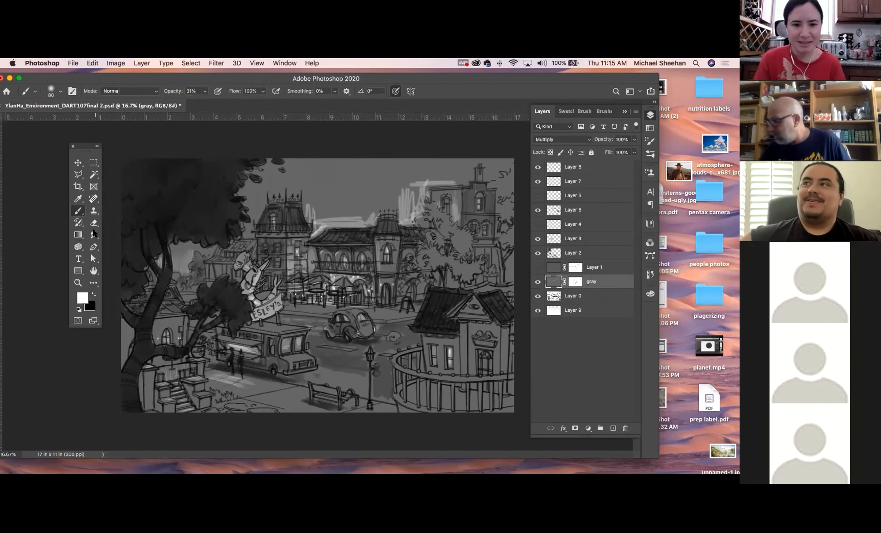
Blend the light sky strokes into soft haze with the Smudge tool at size 80 and 100% strength
{"action": "left_click", "coordinate": [94, 234]}
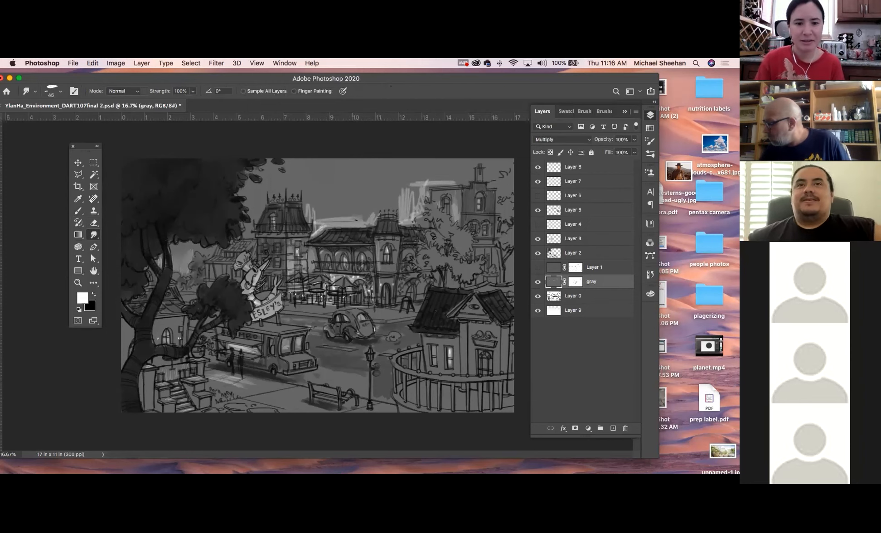
{"action": "key", "text": "bracketright"}
{"action": "key", "text": "bracketright"}
{"action": "key", "text": "bracketright"}
{"action": "key", "text": "bracketright"}
{"action": "mouse_move", "coordinate": [343, 220]}
{"action": "left_mouse_down"}
{"action": "mouse_move", "coordinate": [324, 217]}
{"action": "mouse_move", "coordinate": [318, 227]}
{"action": "mouse_move", "coordinate": [308, 200]}
{"action": "mouse_move", "coordinate": [310, 213]}
{"action": "left_mouse_up"}
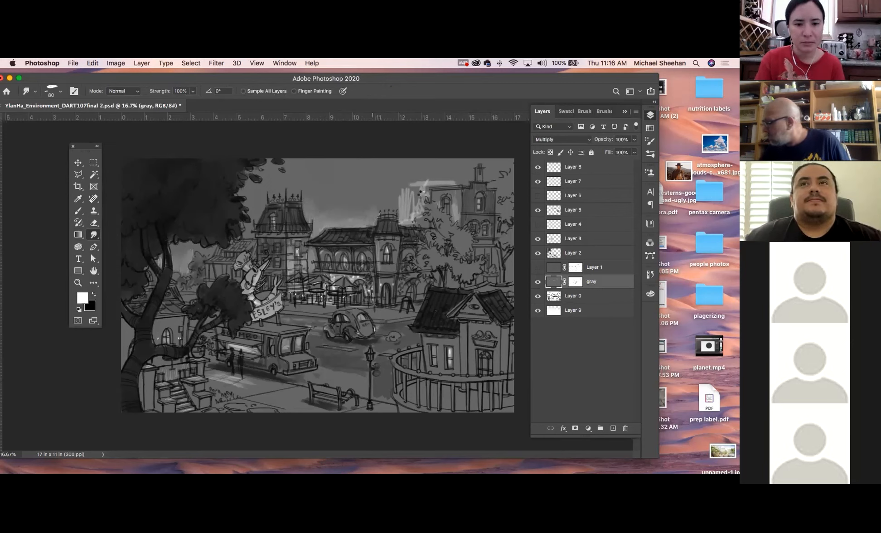
{"action": "mouse_move", "coordinate": [418, 183]}
{"action": "left_mouse_down"}
{"action": "mouse_move", "coordinate": [398, 200]}
{"action": "mouse_move", "coordinate": [415, 181]}
{"action": "mouse_move", "coordinate": [404, 180]}
{"action": "mouse_move", "coordinate": [416, 195]}
{"action": "left_mouse_up"}
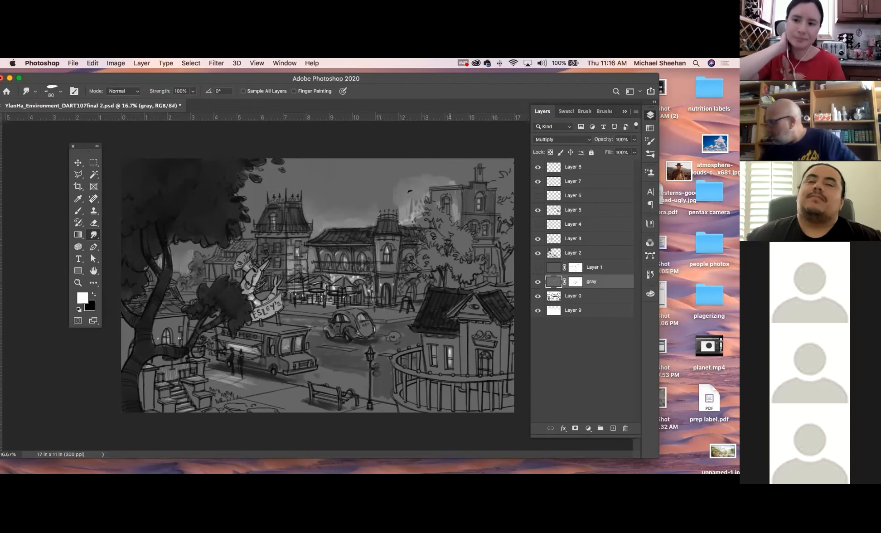
{"action": "left_click_drag", "start_coordinate": [421, 198], "coordinate": [410, 209]}
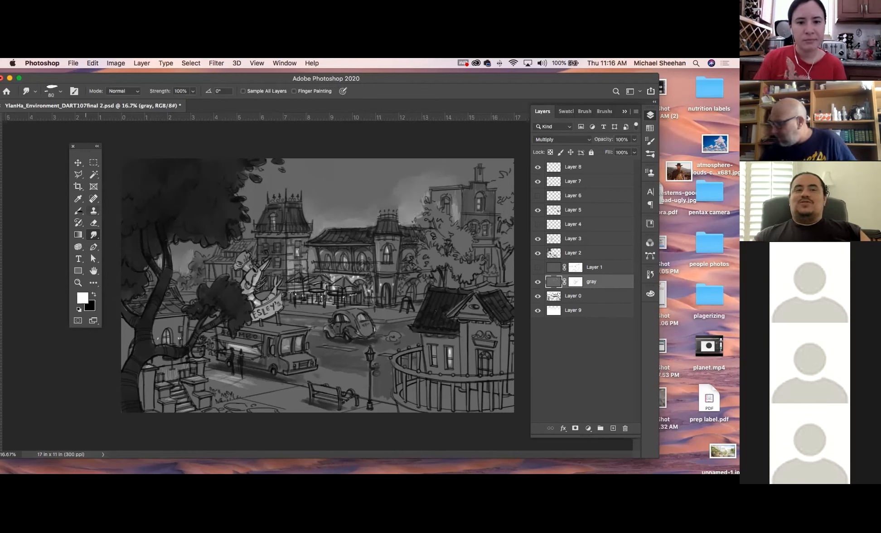
Paint small white lights along the tower and café rooflines on Layer 8 with a size 40 brush at 100% opacity
{"action": "key", "text": "b"}
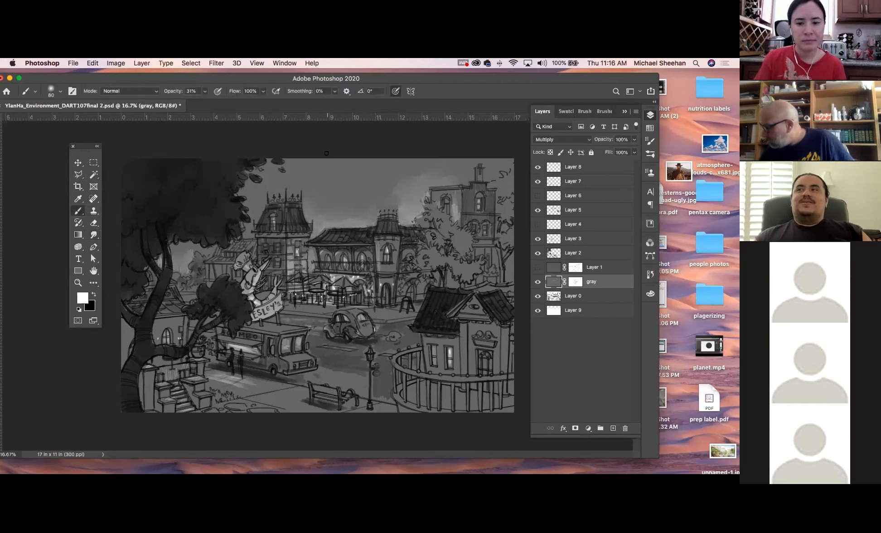
{"action": "left_click", "coordinate": [597, 167]}
{"action": "key", "text": "bracketleft"}
{"action": "key", "text": "bracketleft"}
{"action": "key", "text": "bracketleft"}
{"action": "key", "text": "bracketleft"}
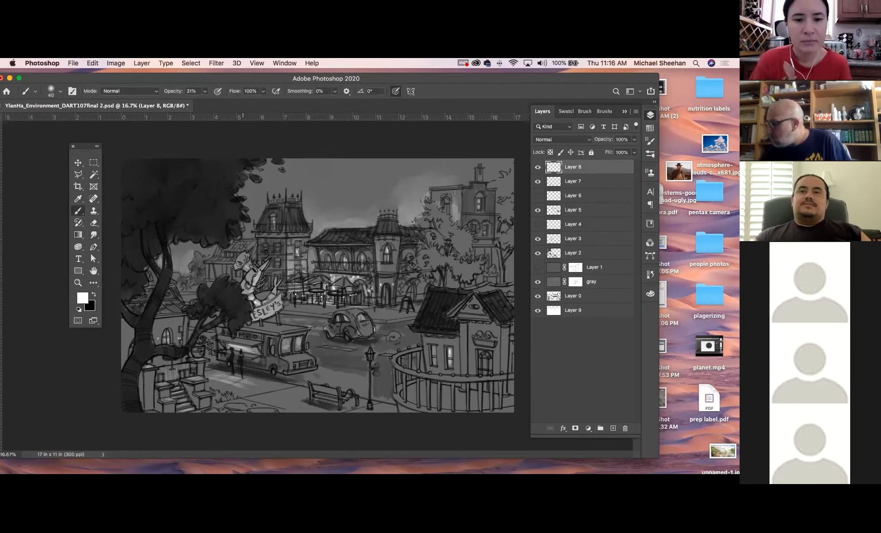
{"action": "left_click_drag", "start_coordinate": [205, 91], "coordinate": [358, 103]}
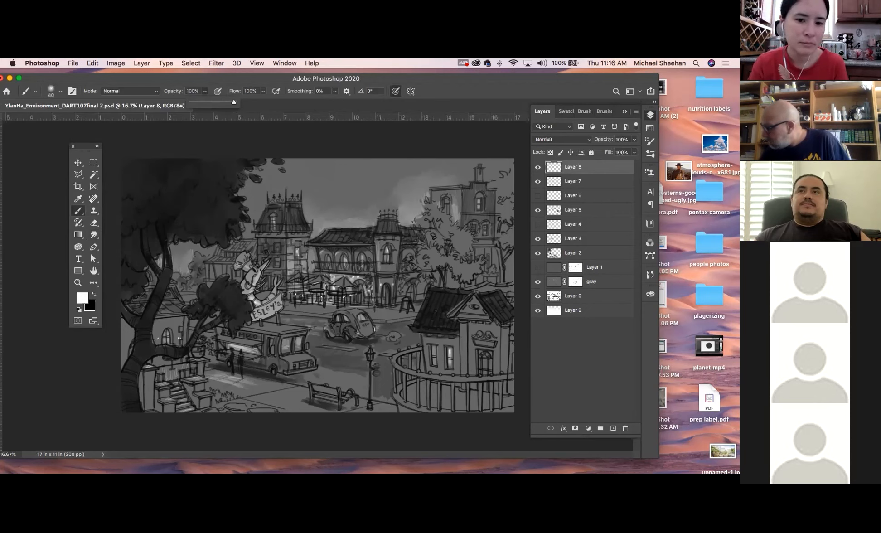
{"action": "left_click", "coordinate": [296, 207]}
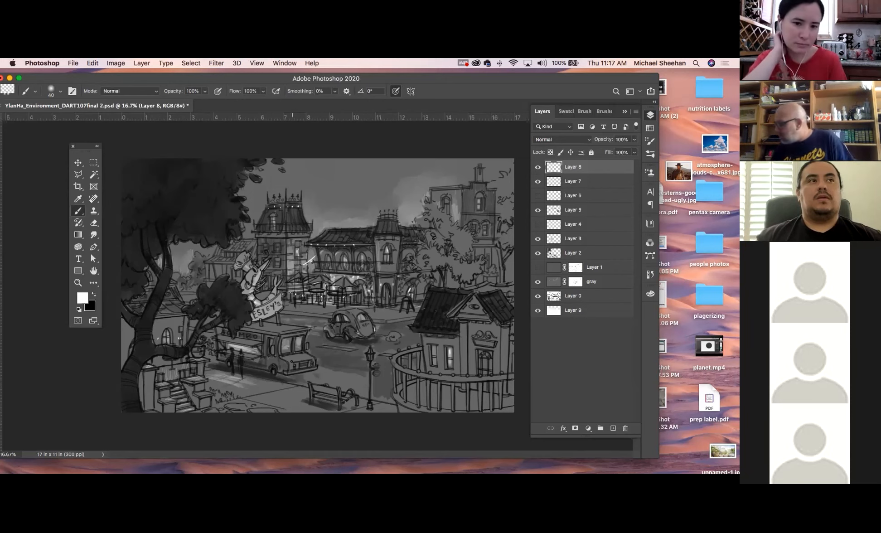
{"action": "left_click_drag", "start_coordinate": [372, 354], "coordinate": [372, 358]}
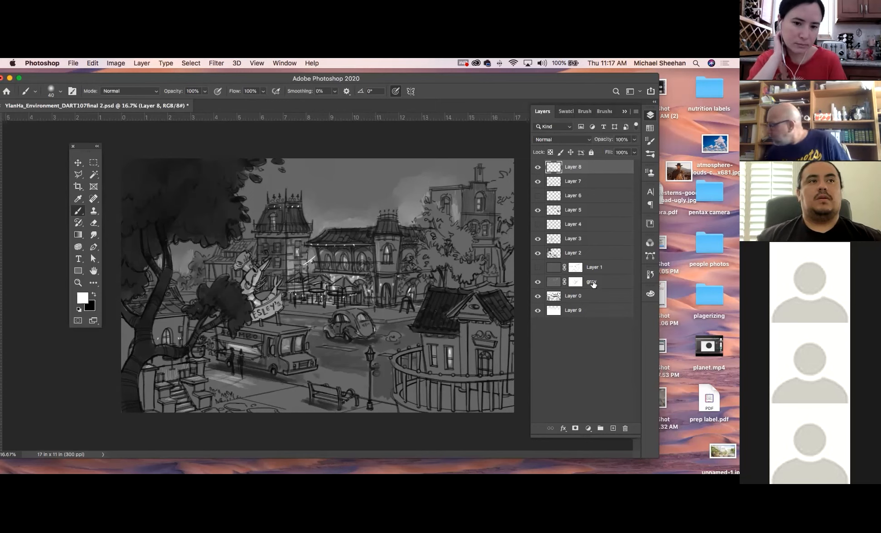
Brush faint light onto the ground by the bench and fenced house on the gray layer at 38% opacity, and smudge it
{"action": "left_click", "coordinate": [617, 282]}
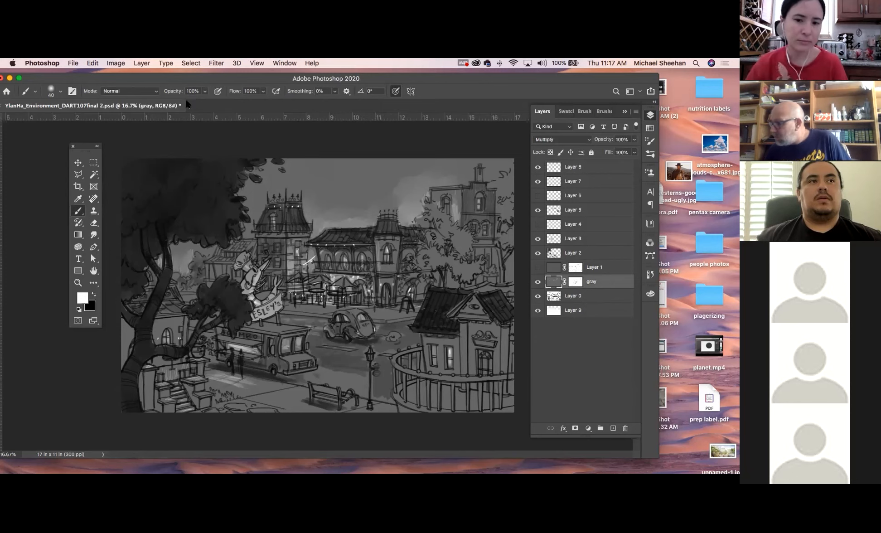
{"action": "left_click", "coordinate": [203, 92]}
{"action": "left_click_drag", "start_coordinate": [204, 102], "coordinate": [179, 101]}
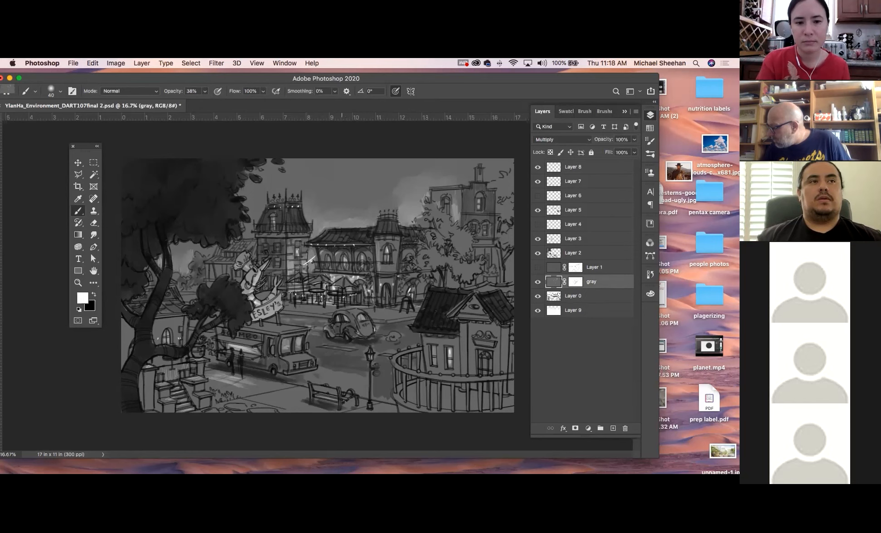
{"action": "left_click", "coordinate": [94, 234]}
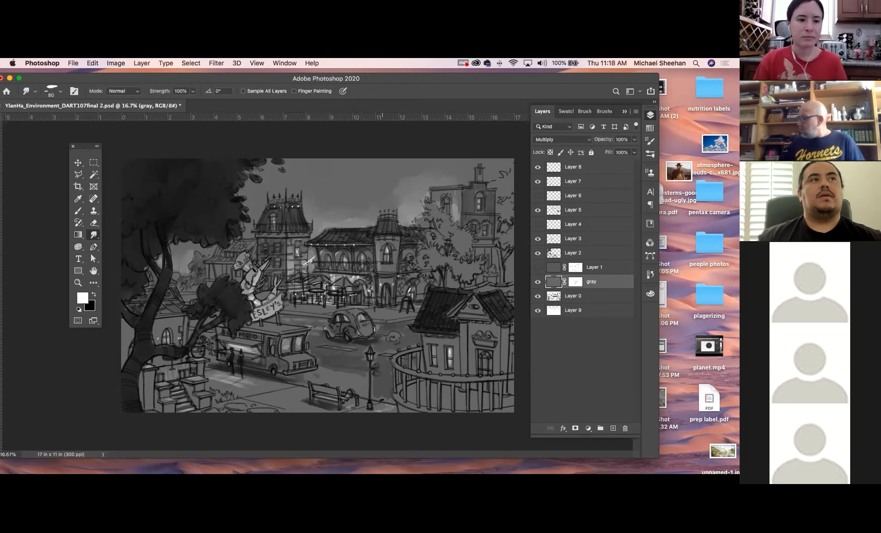
{"action": "left_click", "coordinate": [78, 211]}
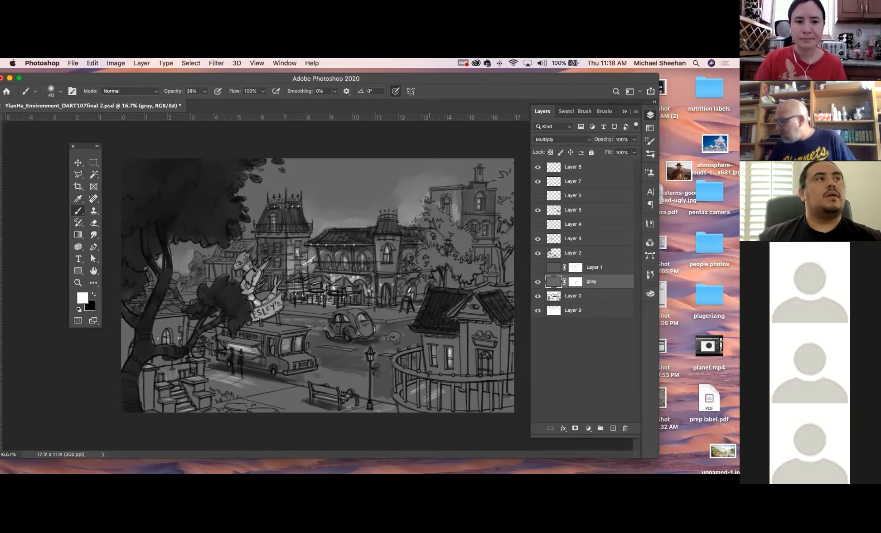
{"action": "left_click", "coordinate": [94, 234]}
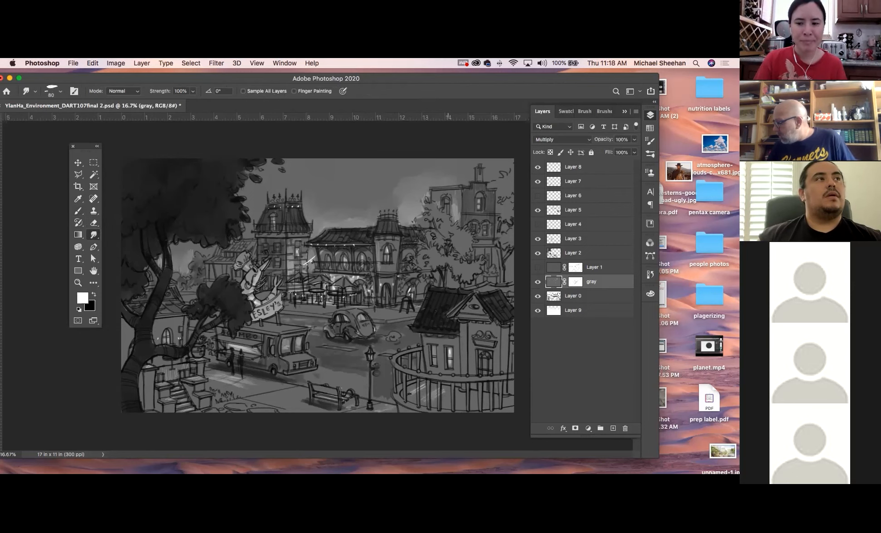
Try a white brush stroke on the ground inside the round fence on the gray layer, and undo it
{"action": "left_click", "coordinate": [78, 283]}
{"action": "mouse_move", "coordinate": [316, 314]}
{"action": "left_mouse_down"}
{"action": "mouse_move", "coordinate": [491, 417]}
{"action": "mouse_move", "coordinate": [498, 405]}
{"action": "mouse_move", "coordinate": [326, 307]}
{"action": "left_mouse_up"}
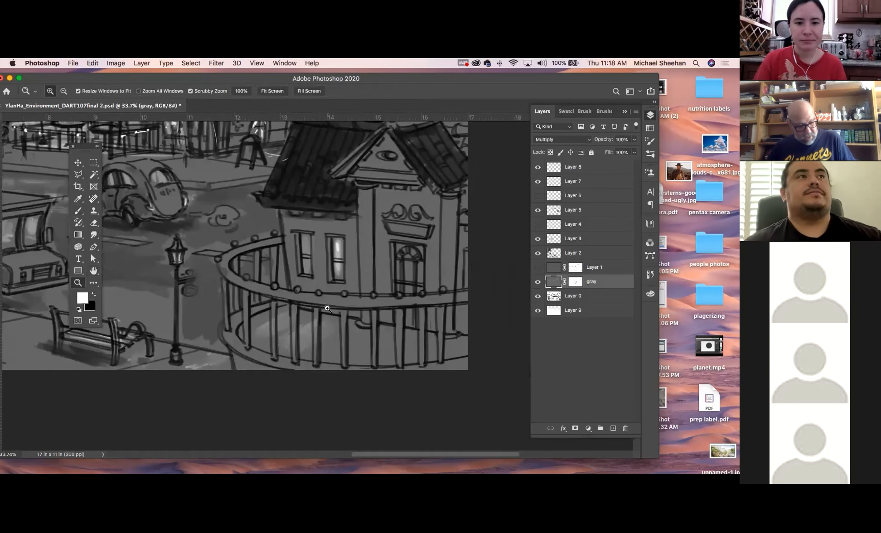
{"action": "key", "text": "x"}
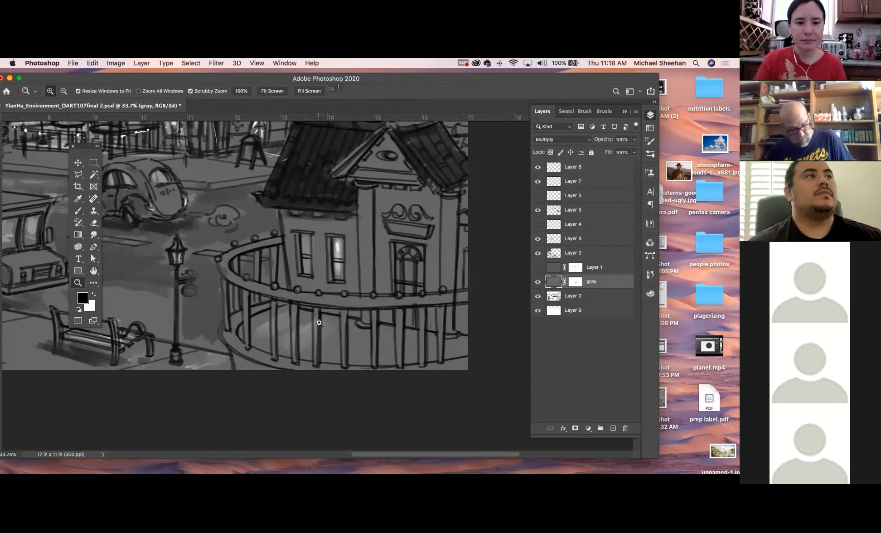
{"action": "key", "text": "b"}
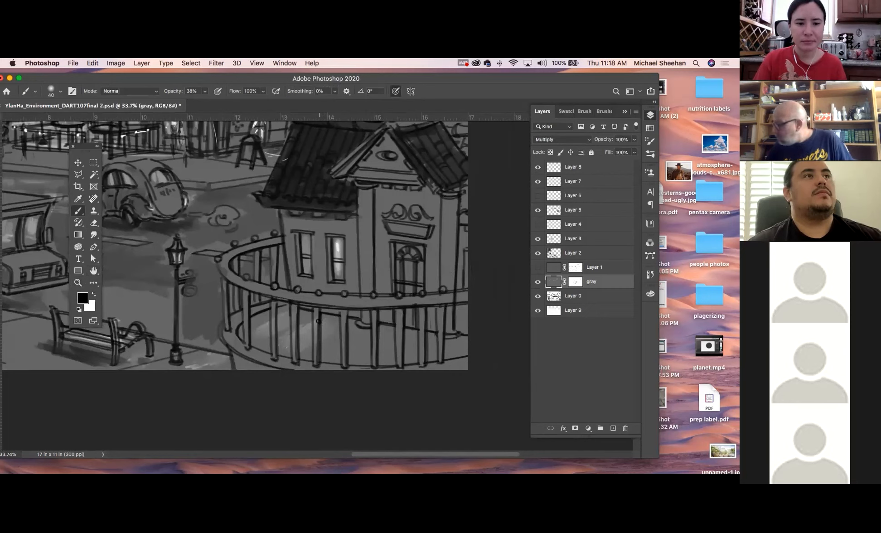
{"action": "key", "text": "x"}
{"action": "left_click_drag", "start_coordinate": [316, 316], "coordinate": [315, 348]}
{"action": "key", "text": "super+z"}
{"action": "key", "text": "super+z"}
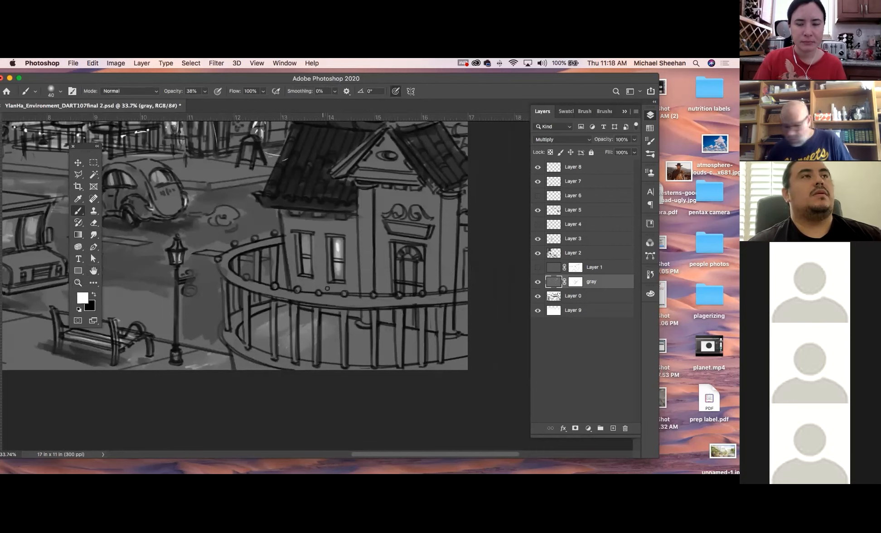
{"action": "key", "text": "x"}
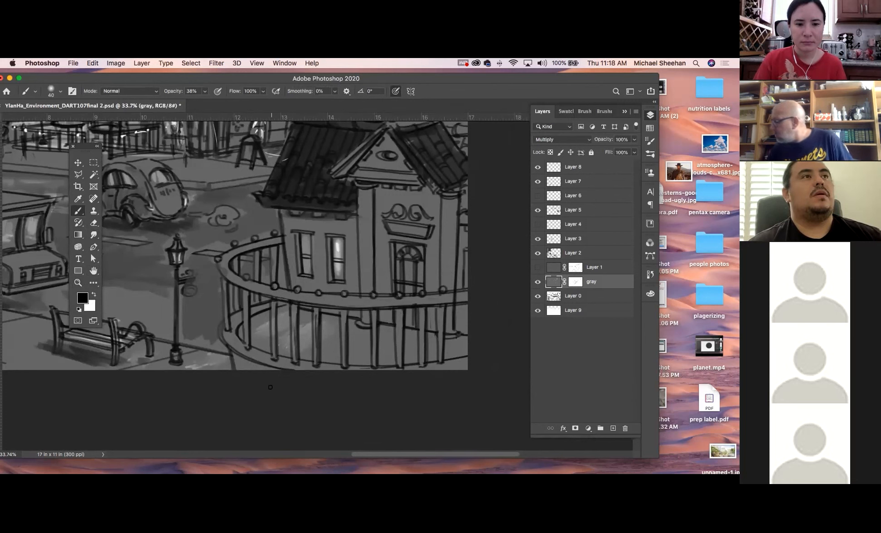
Try a black brush stroke inside the round fence on the gray layer's mask, undo it, and restore white as foreground color
{"action": "left_click", "coordinate": [575, 282]}
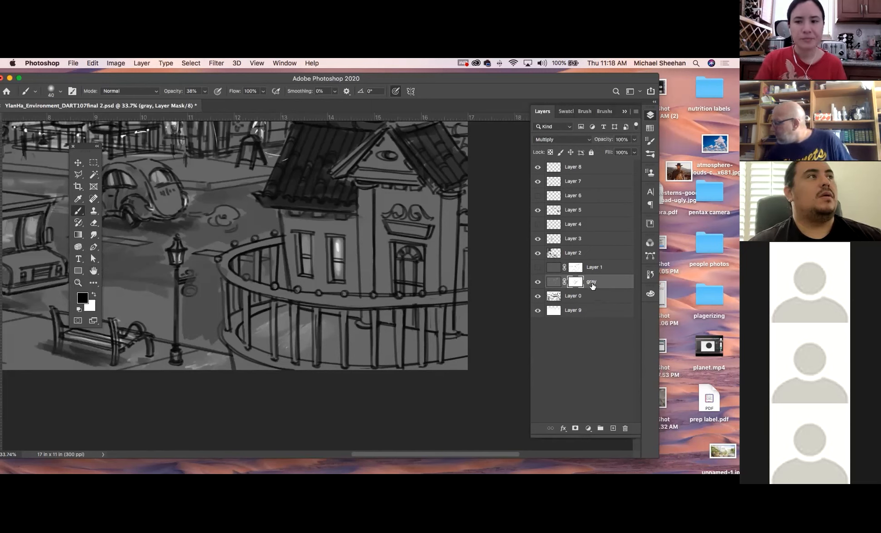
{"action": "mouse_move", "coordinate": [296, 316]}
{"action": "left_mouse_down"}
{"action": "mouse_move", "coordinate": [296, 357]}
{"action": "mouse_move", "coordinate": [294, 347]}
{"action": "left_mouse_up"}
{"action": "key", "text": "super+z"}
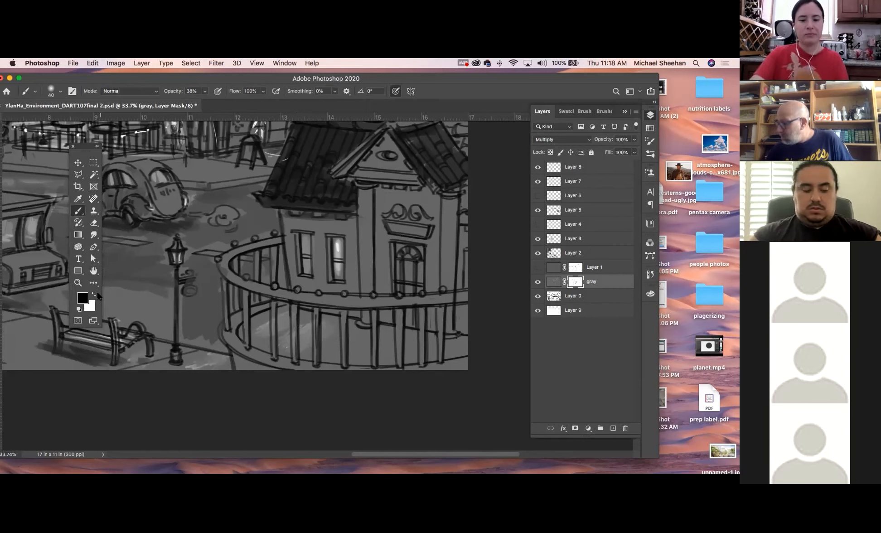
{"action": "left_click", "coordinate": [93, 294]}
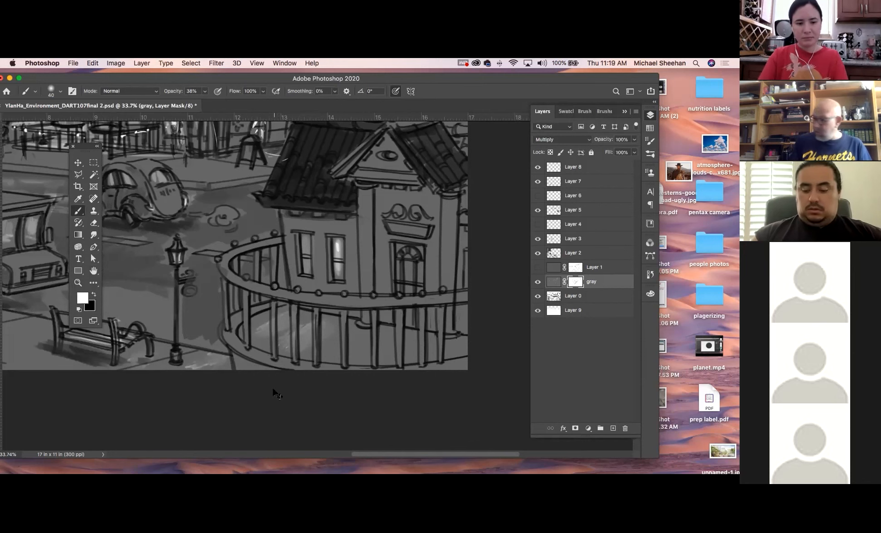
{"action": "scroll", "coordinate": [275, 393], "scroll_direction": "down", "scroll_amount": 4}
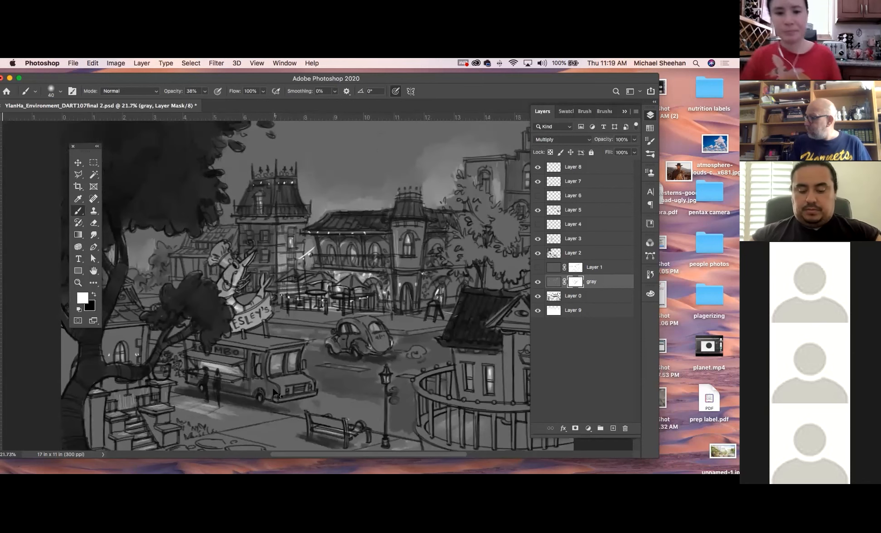
{"action": "scroll", "coordinate": [275, 393], "scroll_direction": "down", "scroll_amount": 1}
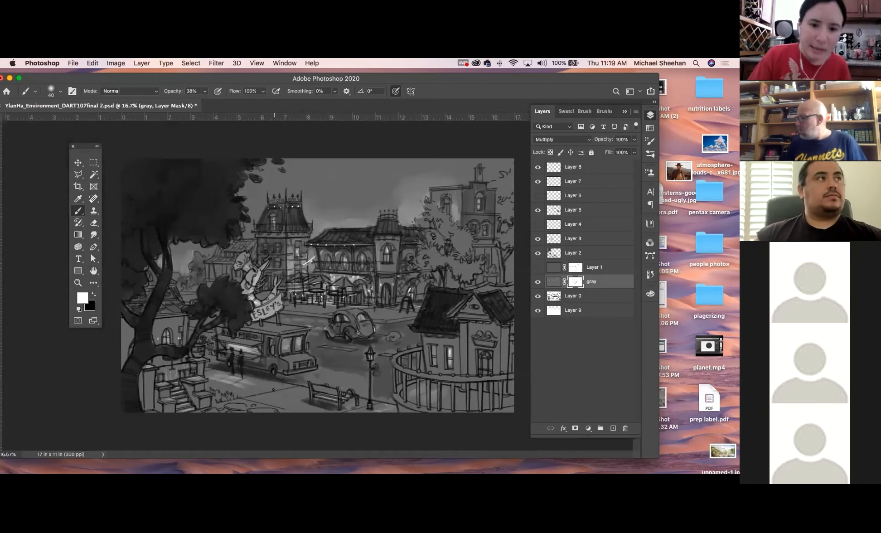